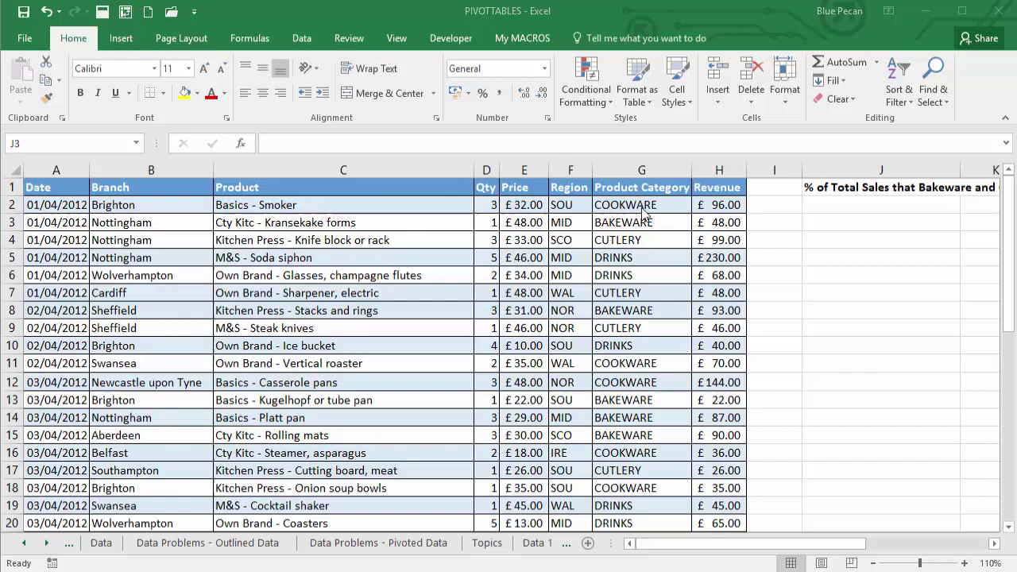
Bring the sales workbook window into focus and adjust its layout
click(834, 554)
drag(834, 548, 875, 548)
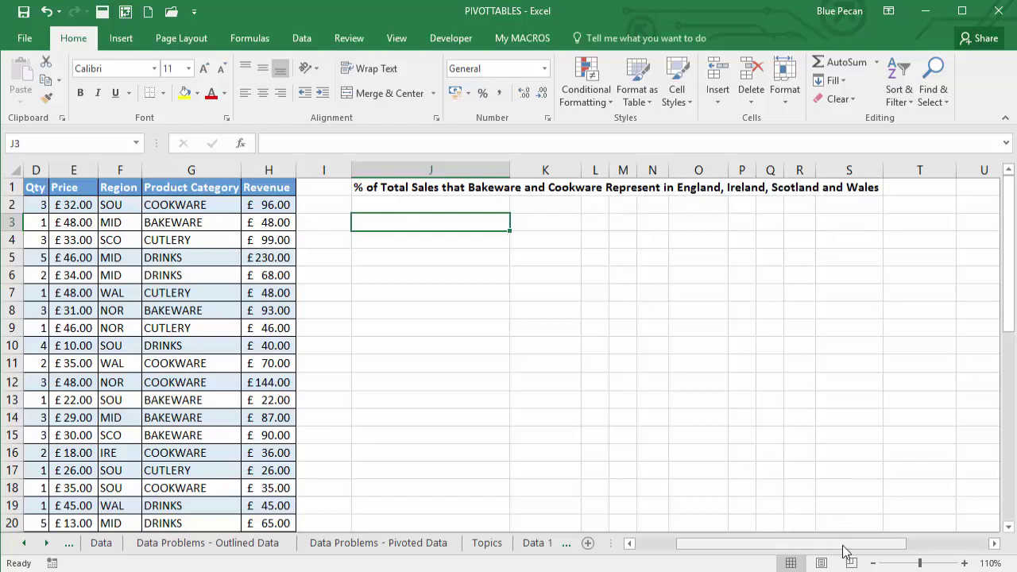
drag(842, 546, 789, 551)
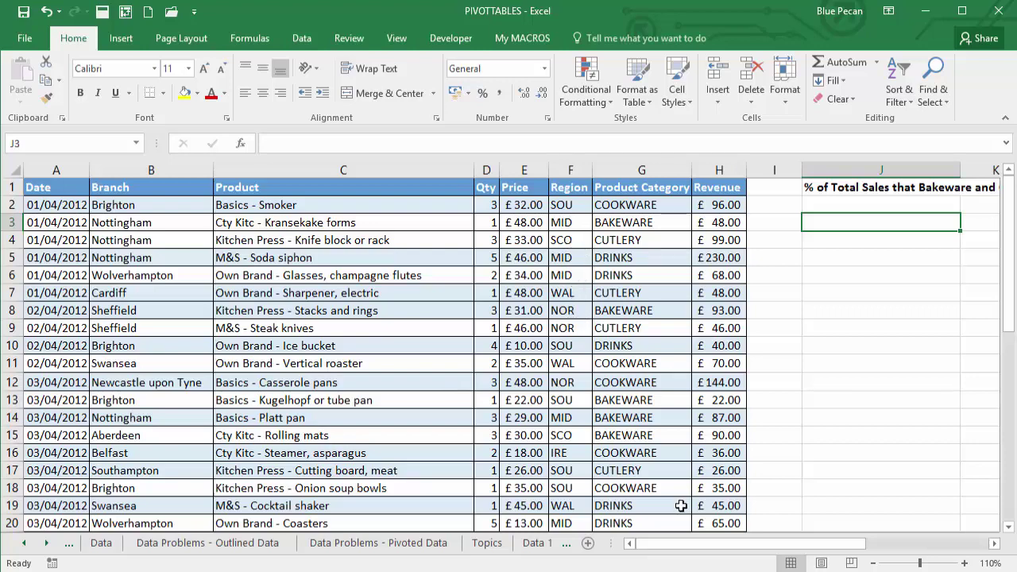
mouse_move(704, 545)
mouse_down()
mouse_move(755, 538)
mouse_move(701, 537)
mouse_up()
mouse_move(738, 545)
mouse_down()
mouse_move(772, 548)
mouse_move(721, 537)
mouse_up()
Insert a PivotTable from the sales data on the existing sheet at cell J3
click(201, 242)
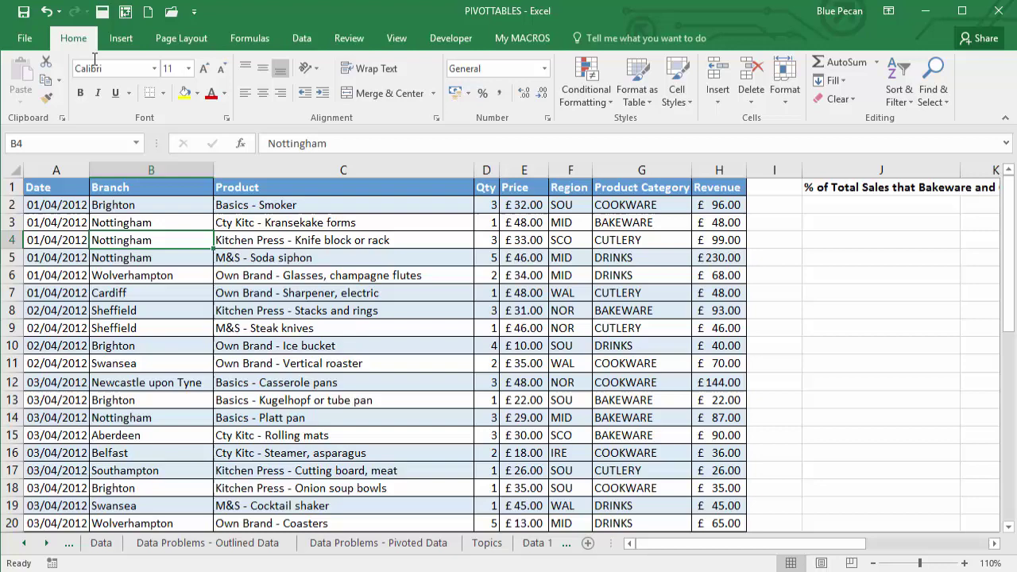
click(119, 39)
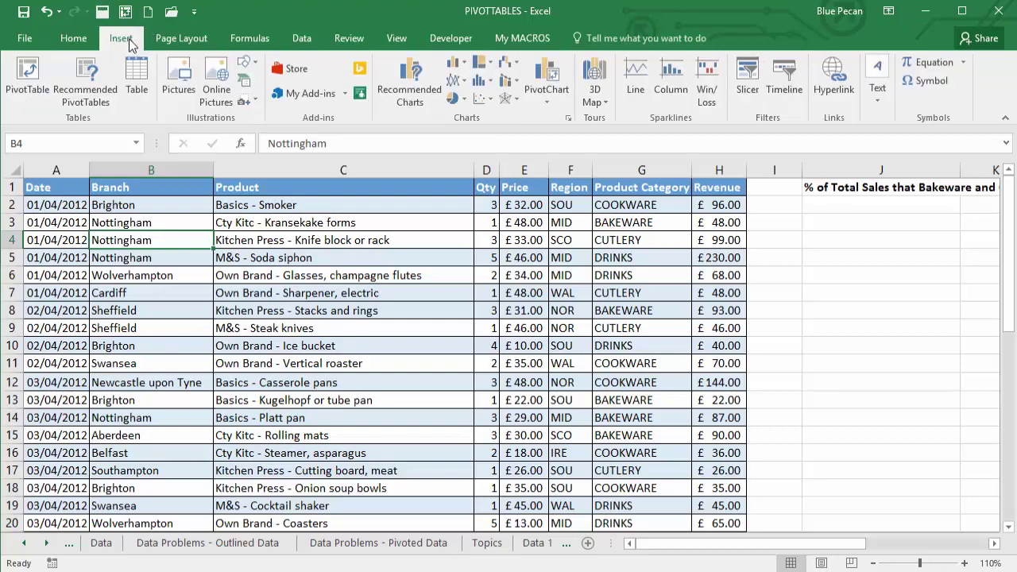
click(27, 73)
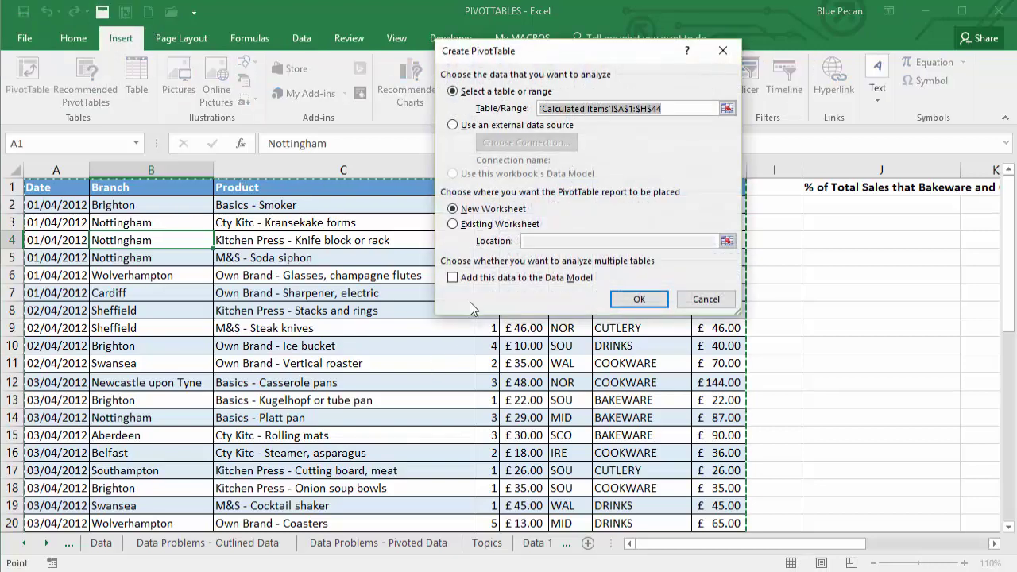
click(456, 226)
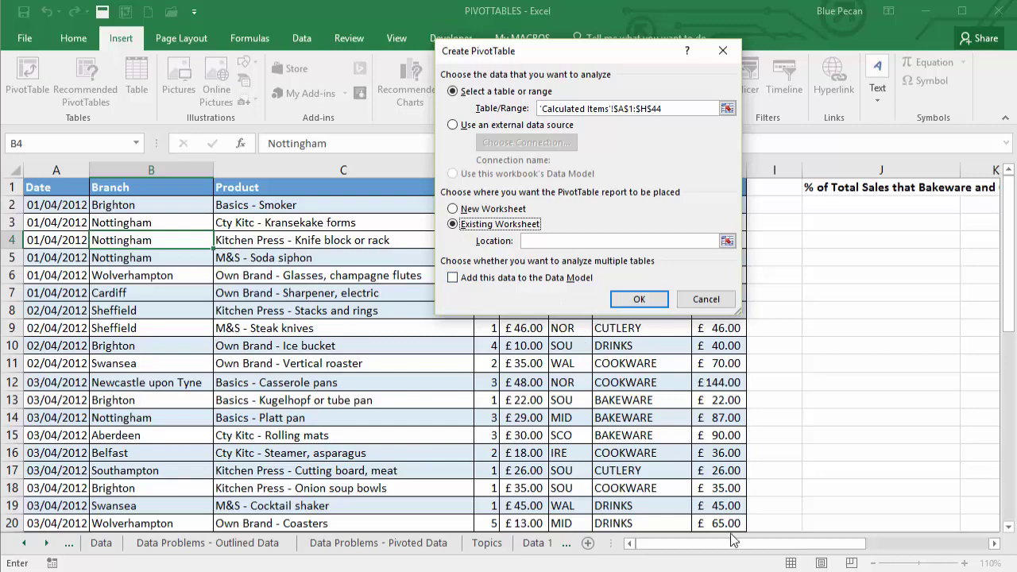
drag(732, 543, 747, 544)
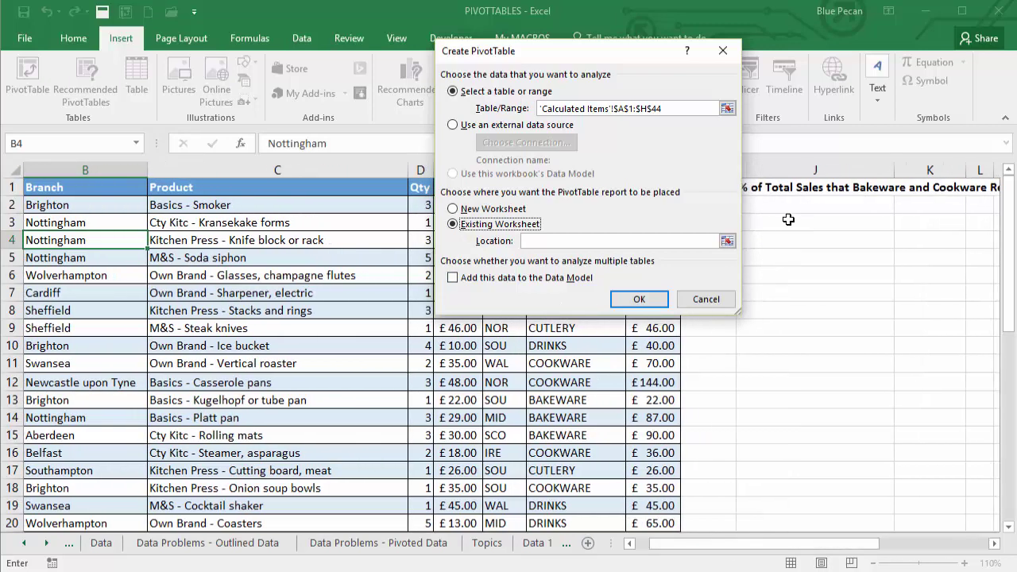
click(788, 220)
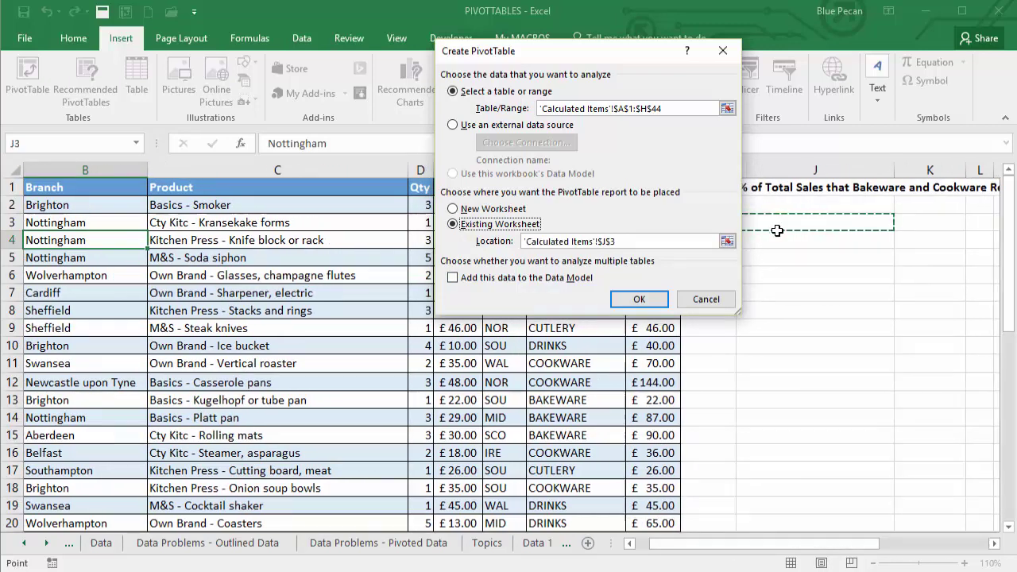
click(645, 299)
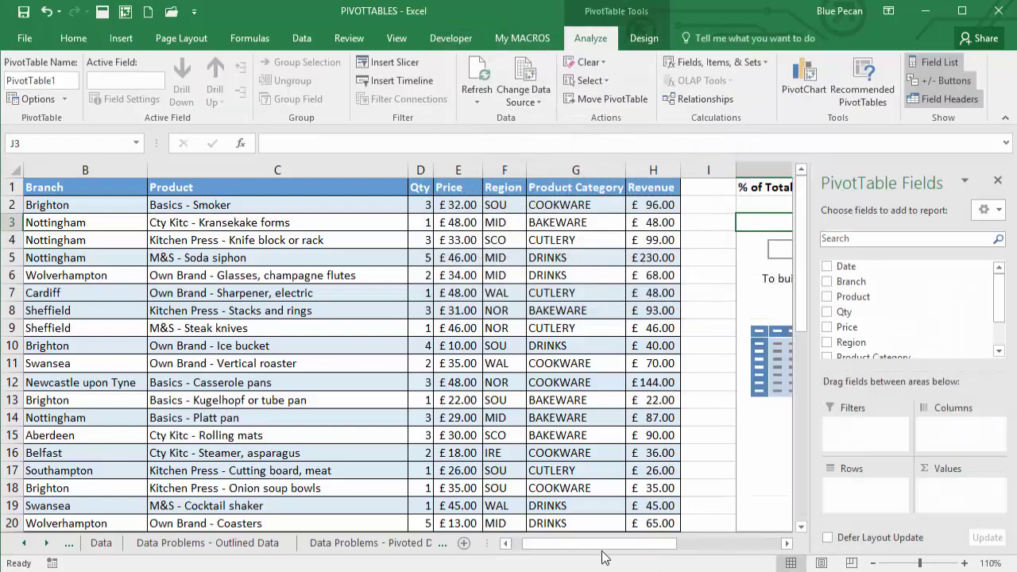
Put Product Category in Rows and Sum of Revenue in Values, totalling 3629
drag(605, 544, 658, 554)
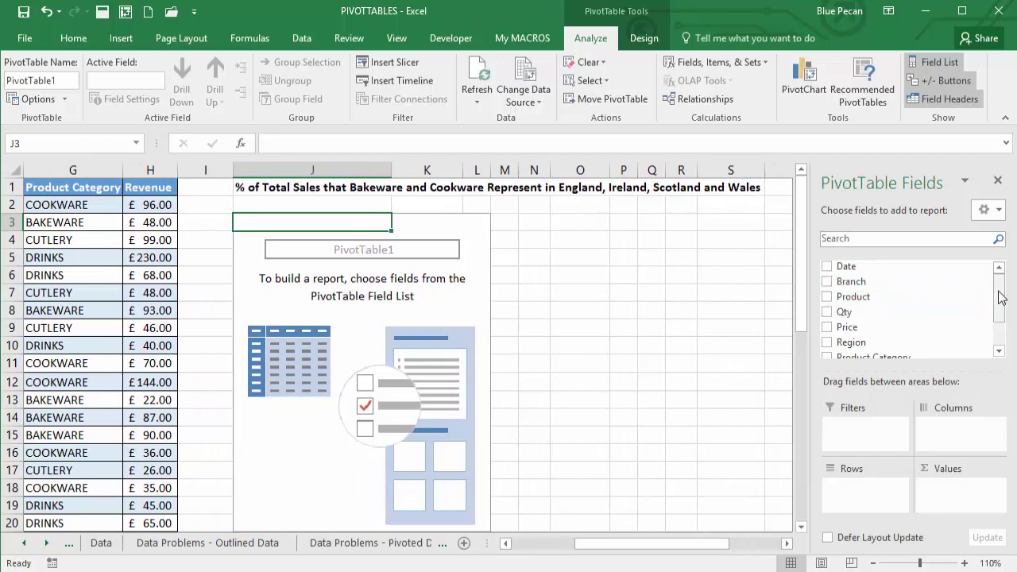
scroll(1000, 302, down, 1)
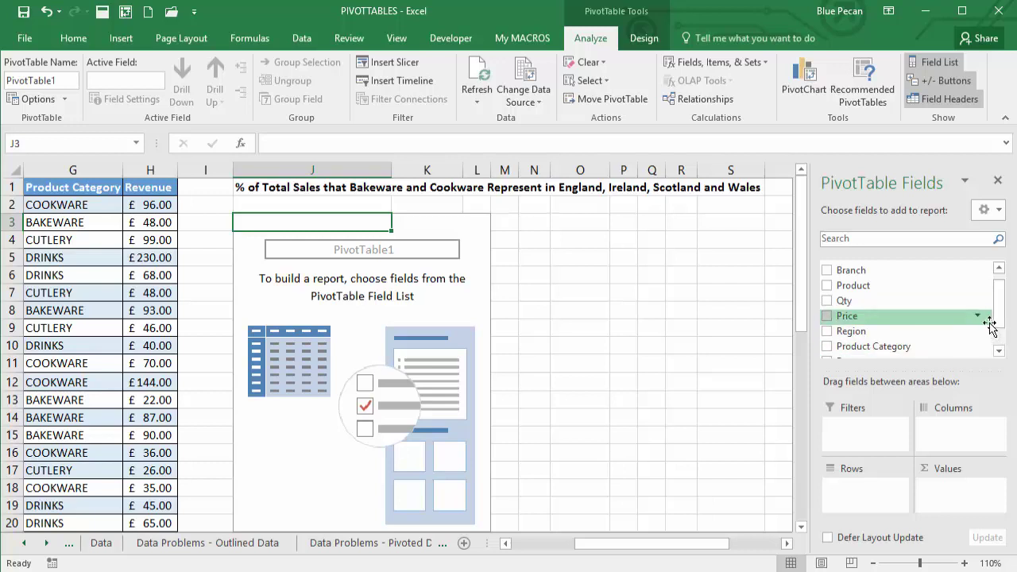
scroll(913, 338, down, 1)
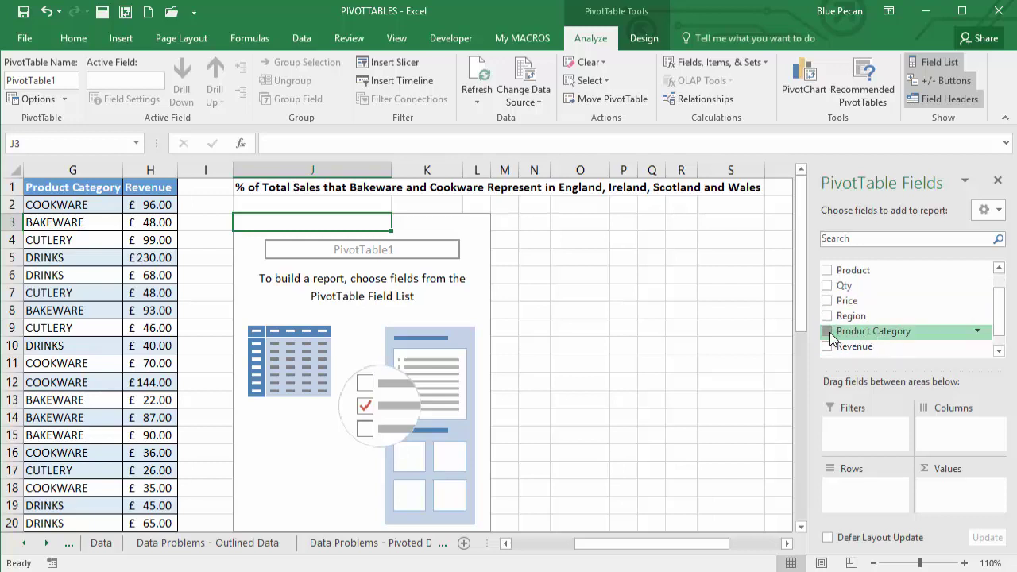
click(827, 331)
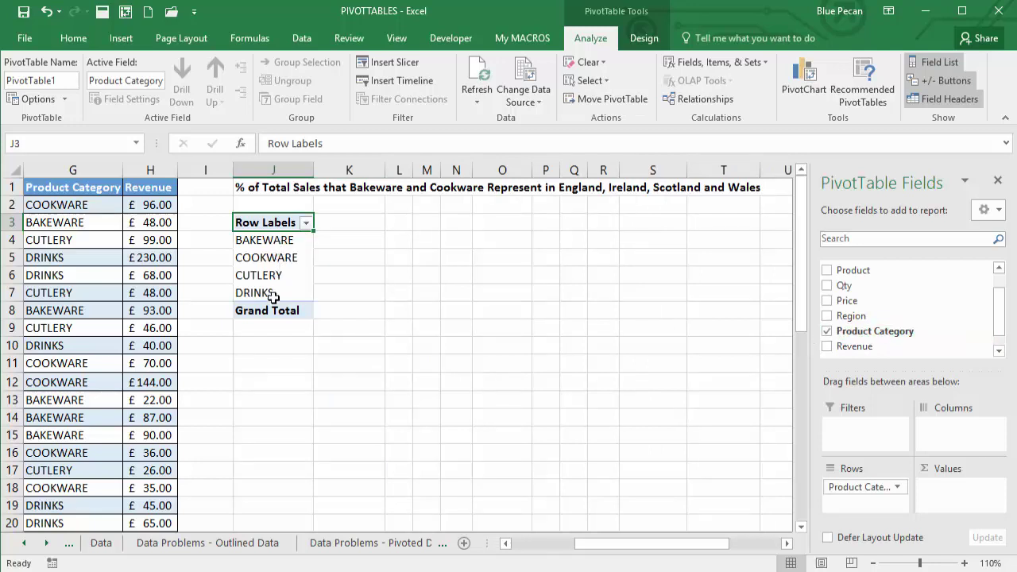
click(827, 347)
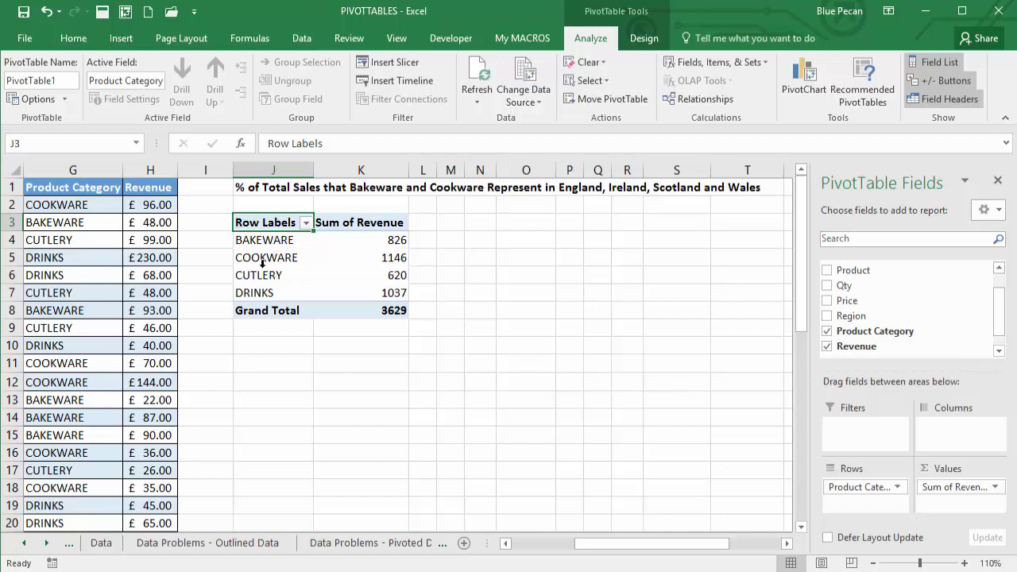
click(390, 259)
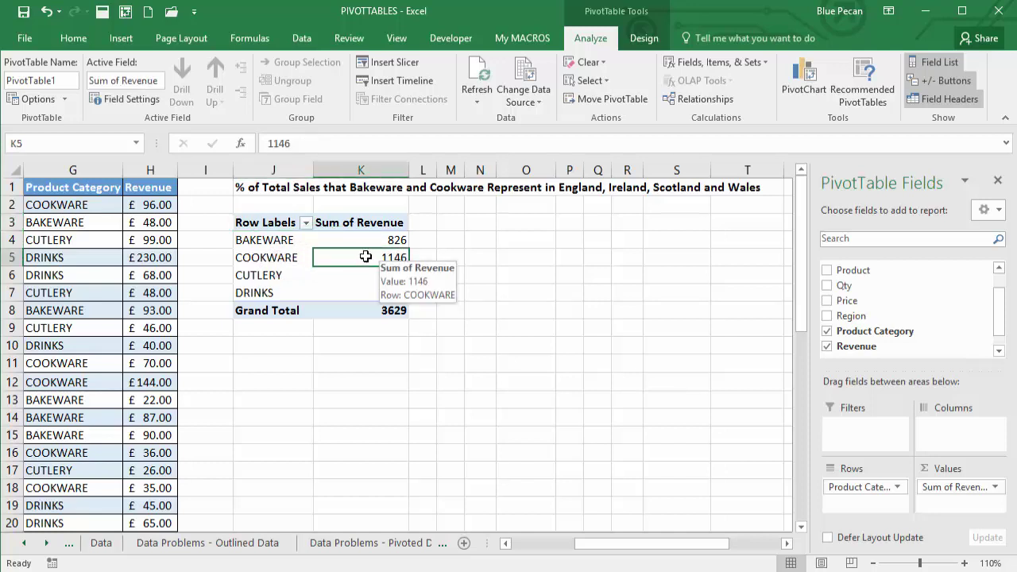
Format the pivot revenue values as £ currency with 0 decimal places
right_click(365, 256)
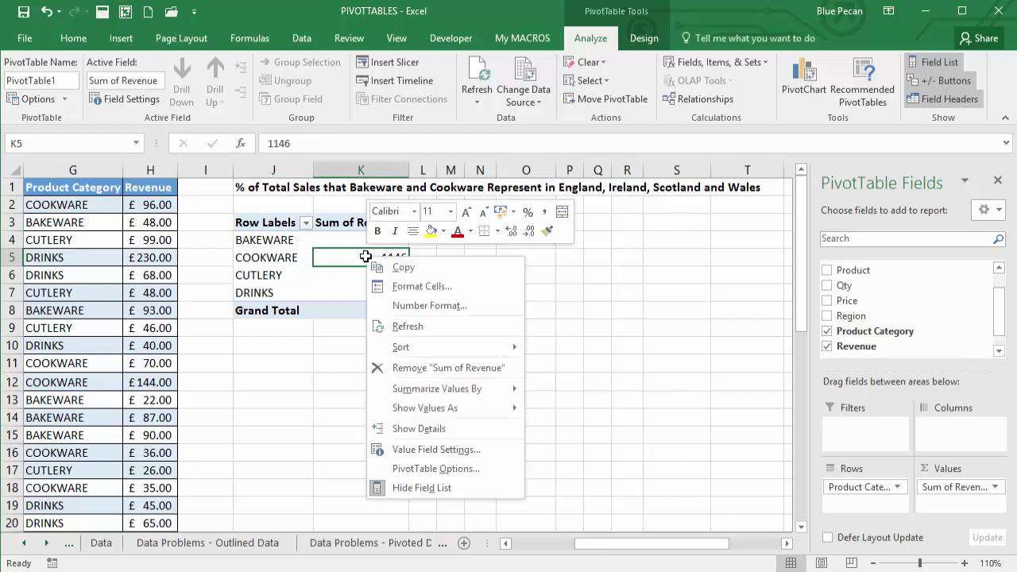
click(398, 307)
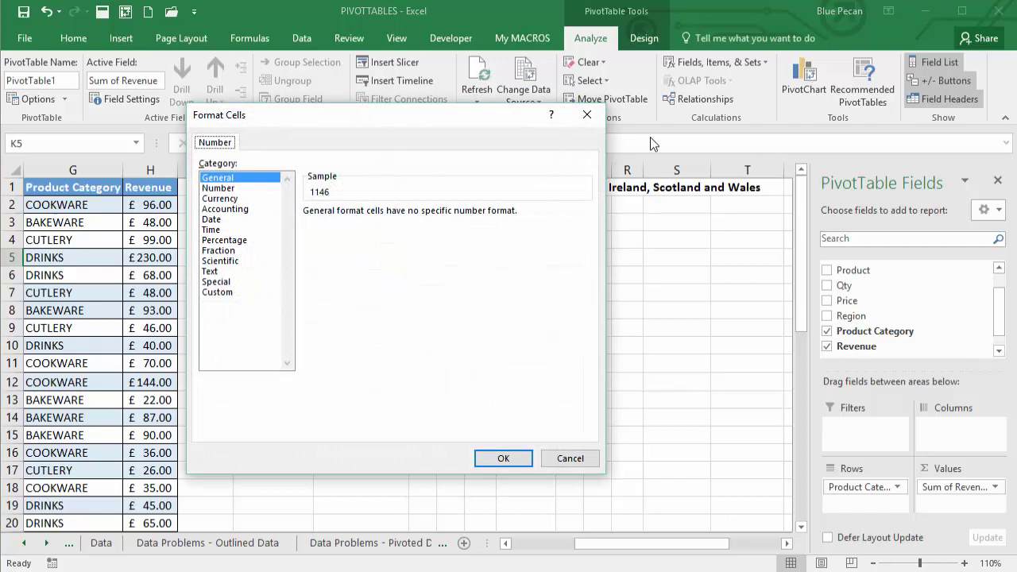
click(492, 213)
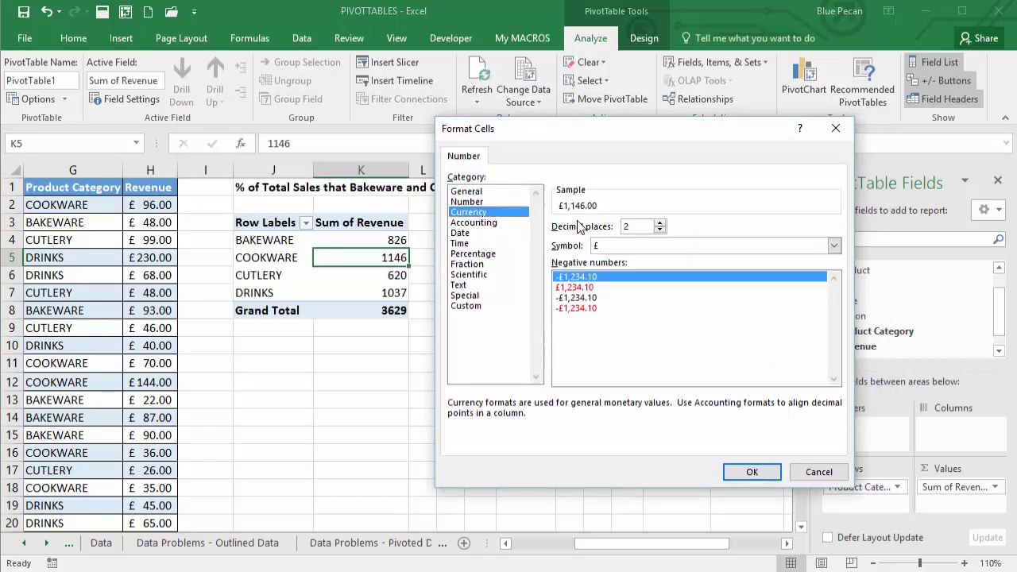
click(660, 231)
click(751, 472)
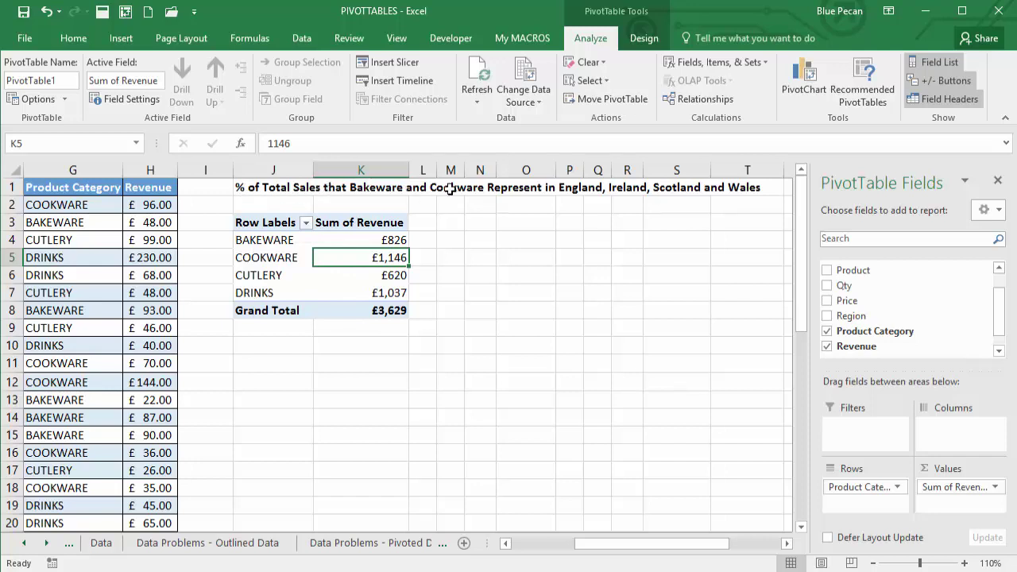
Start a new calculated item on Product Category and name it '% Sales'
click(268, 259)
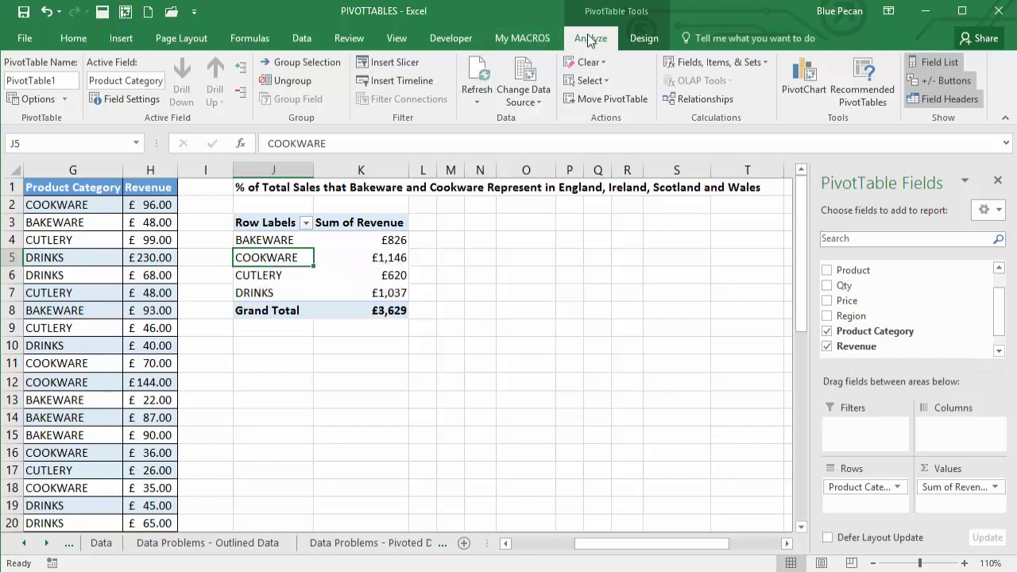
click(750, 61)
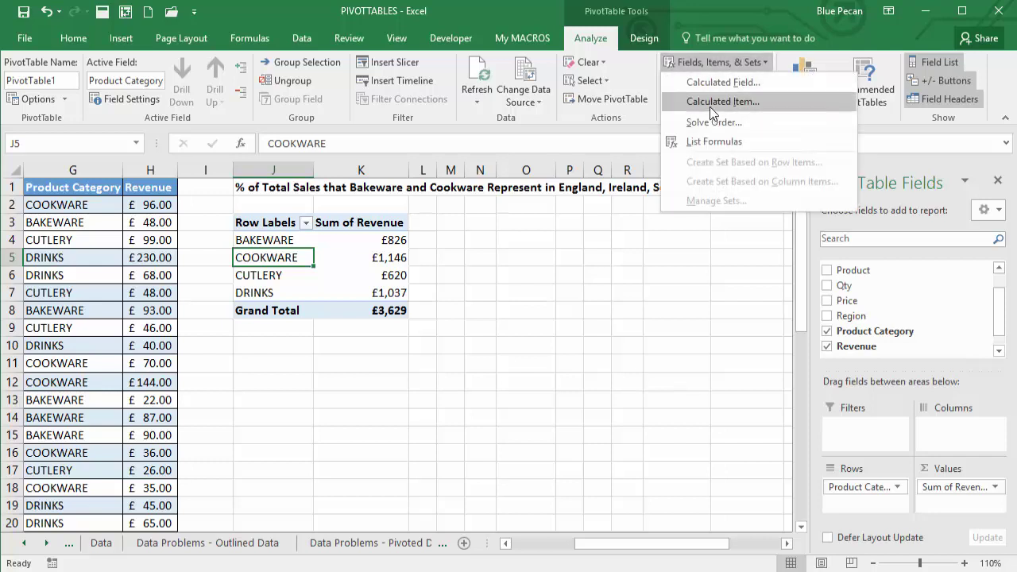
click(709, 107)
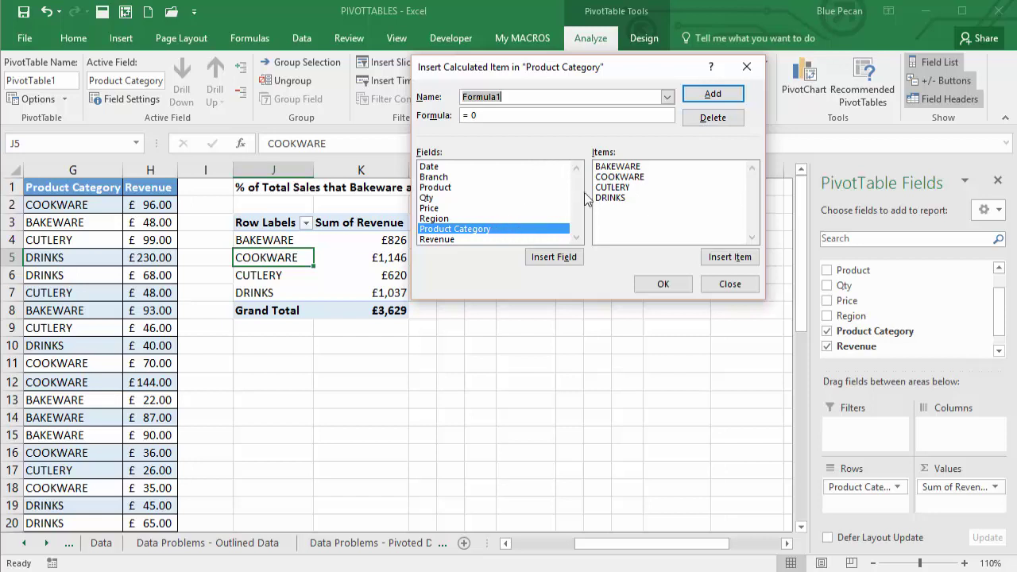
click(495, 116)
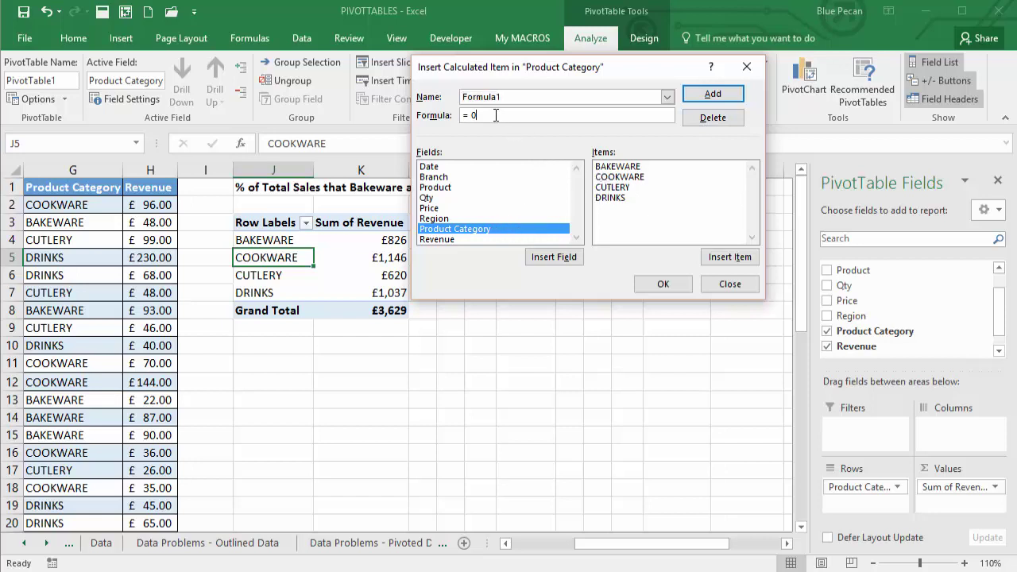
double_click(509, 97)
text(% Sales)
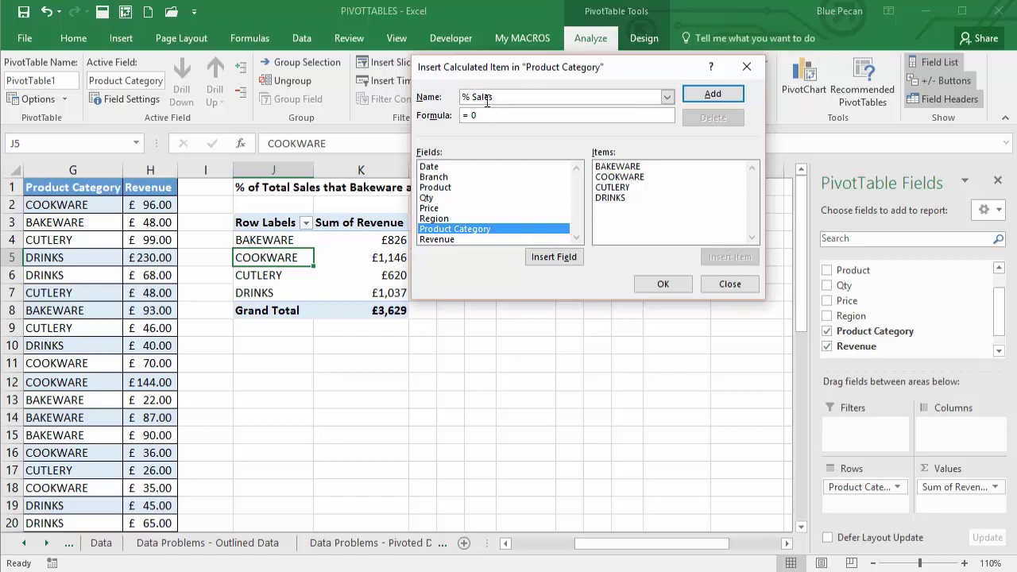
drag(502, 66, 524, 106)
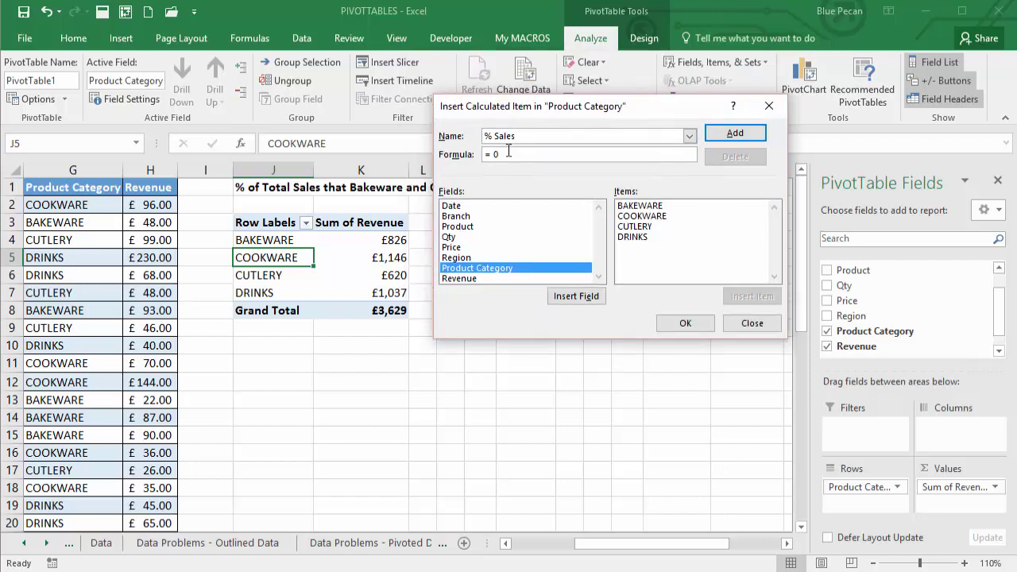
Enter the formula (BAKEWARE+COOKWARE)/(BAKEWARE+COOKWARE+CUTLERY+DRINKS) and add the % Sales item
double_click(628, 208)
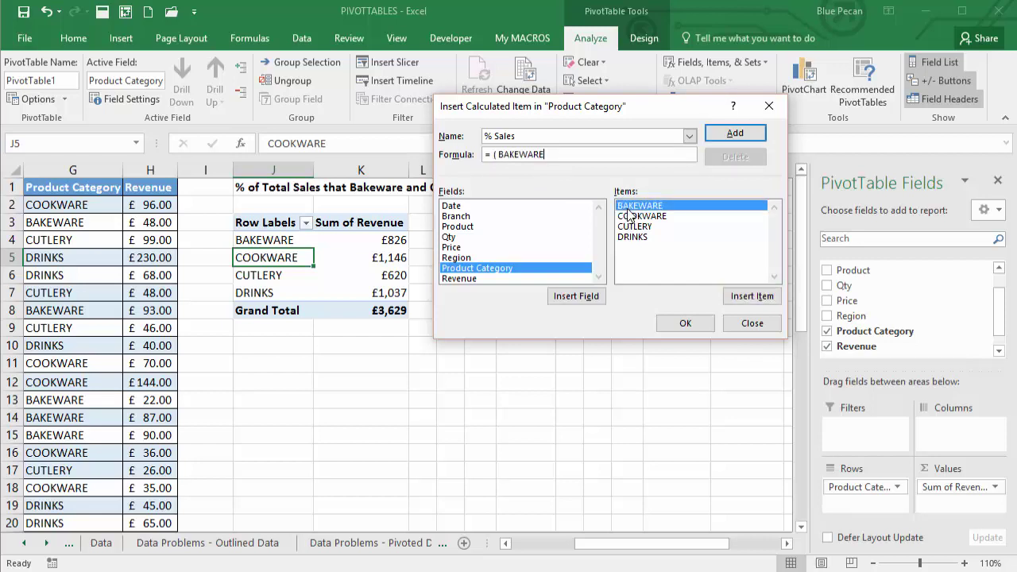
text(+)
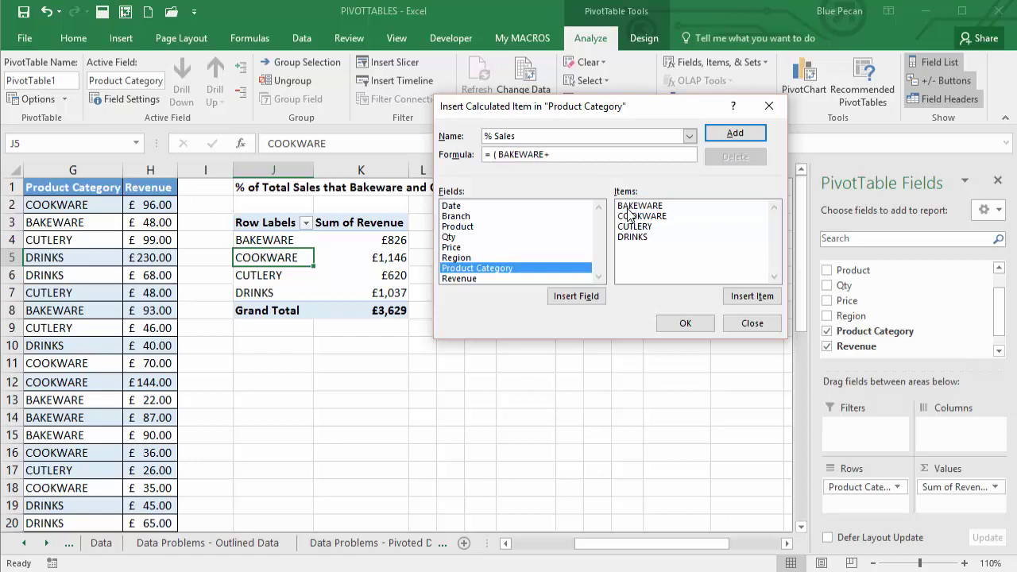
double_click(633, 216)
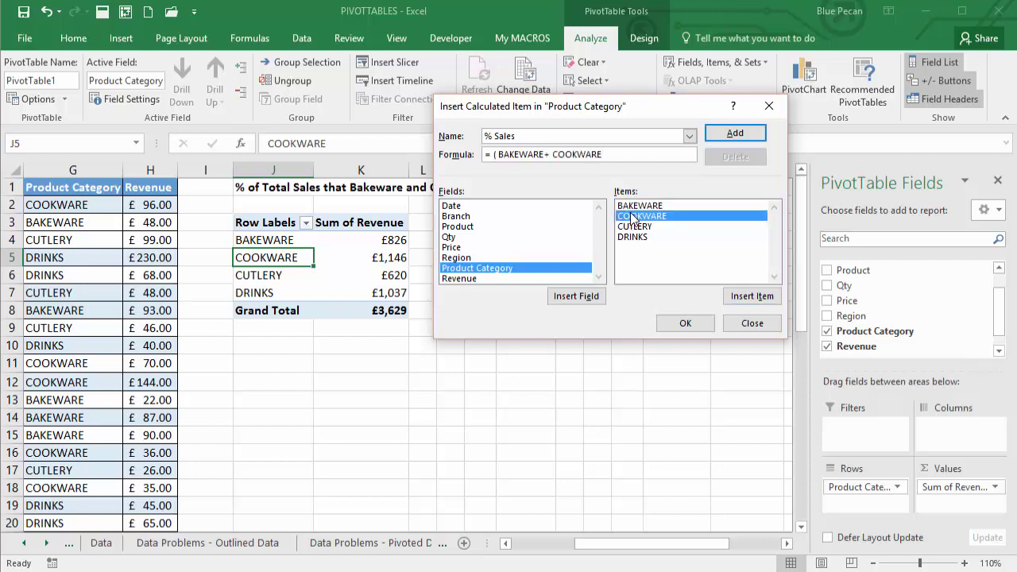
text())
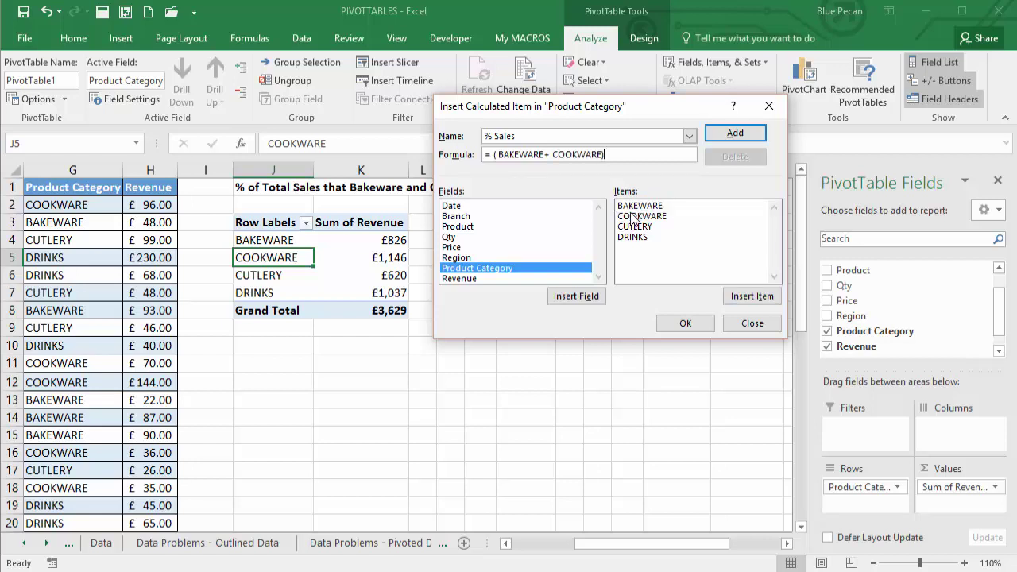
text(/()
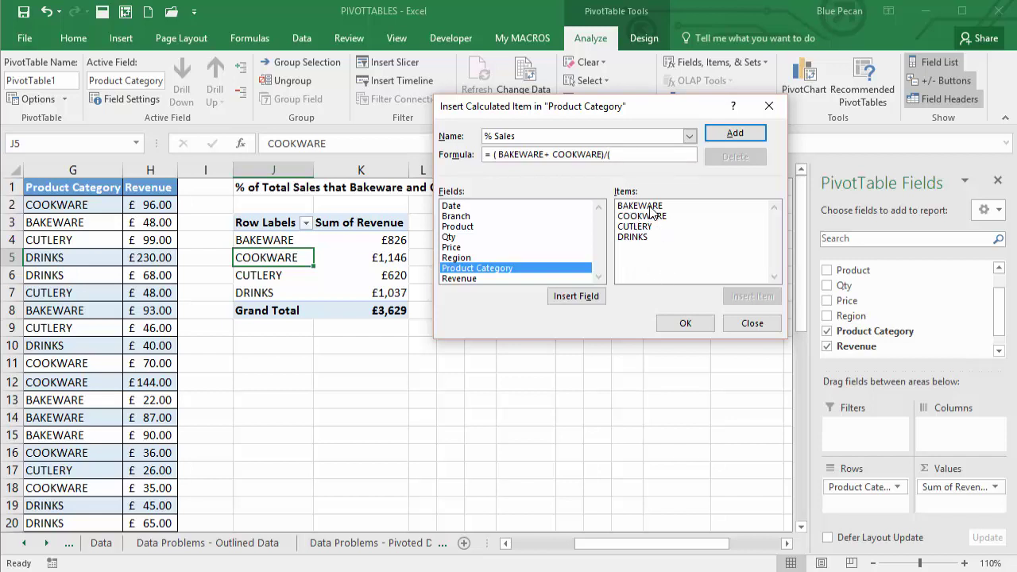
double_click(650, 206)
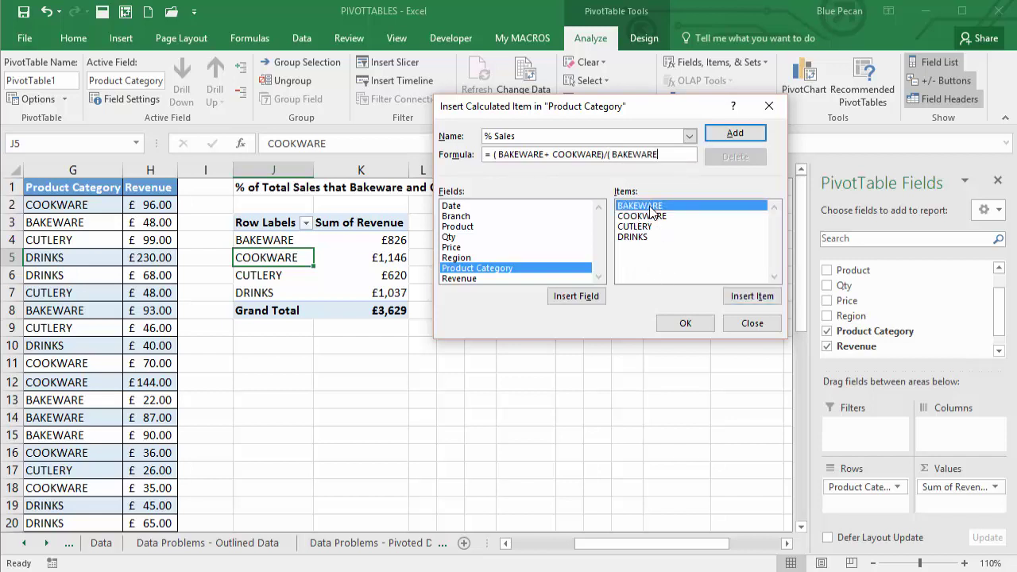
text(+)
double_click(649, 217)
text(+)
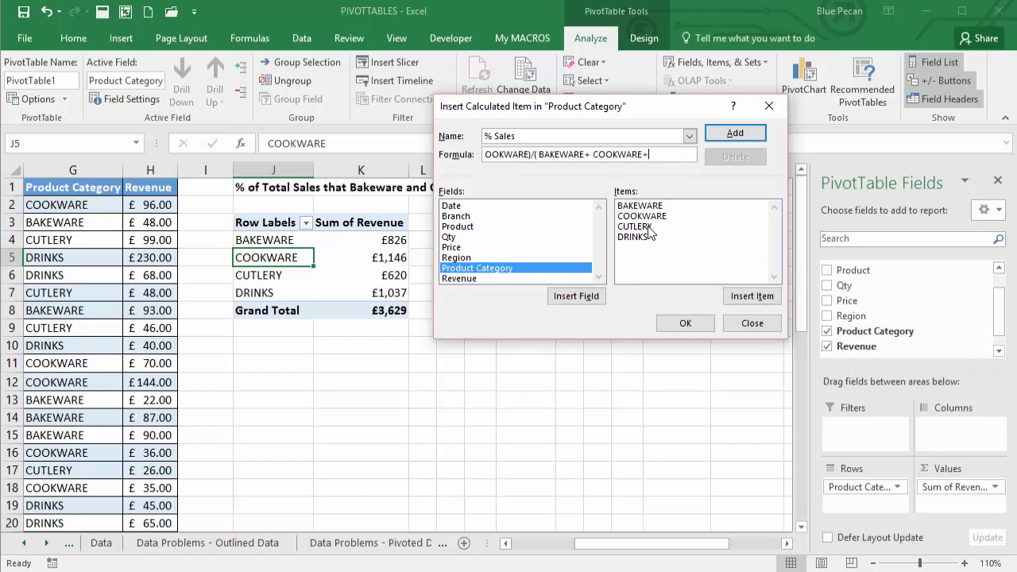
double_click(650, 227)
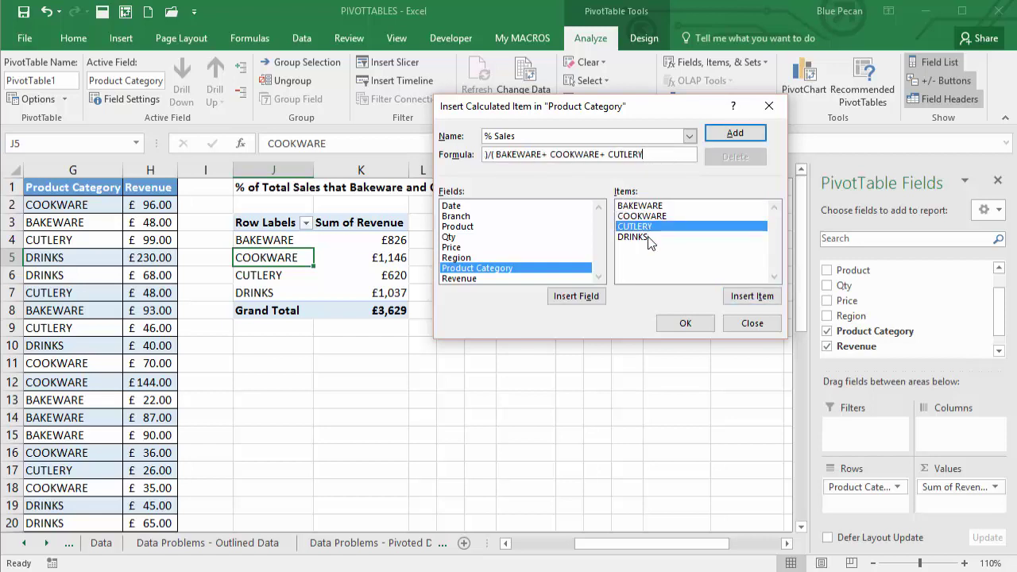
text(+)
double_click(646, 238)
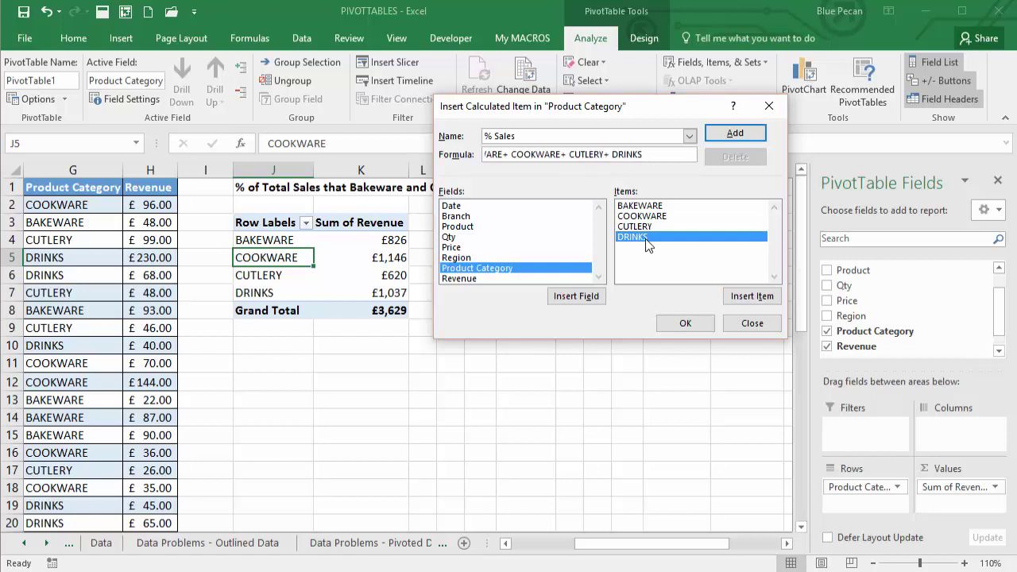
text())
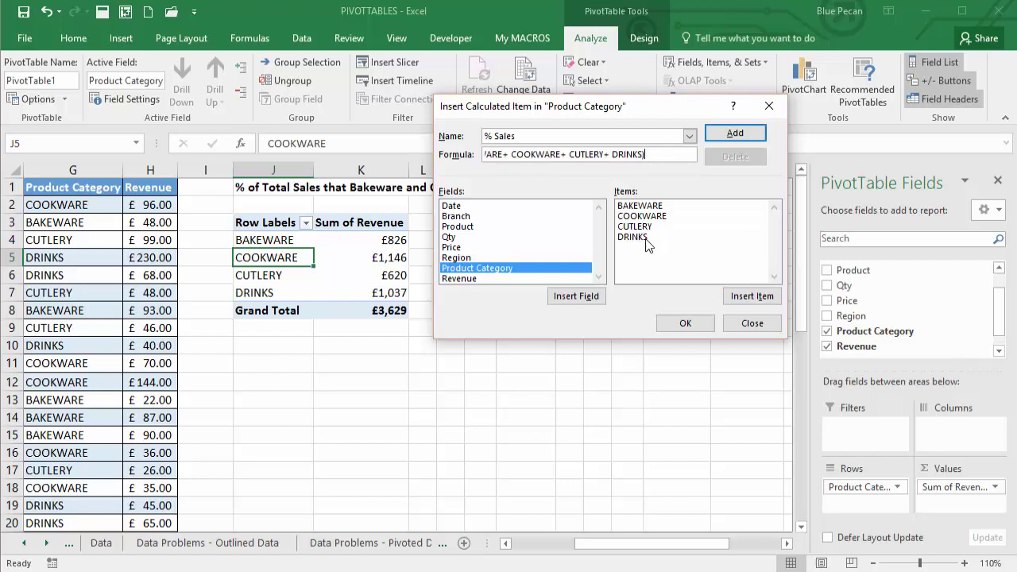
click(733, 135)
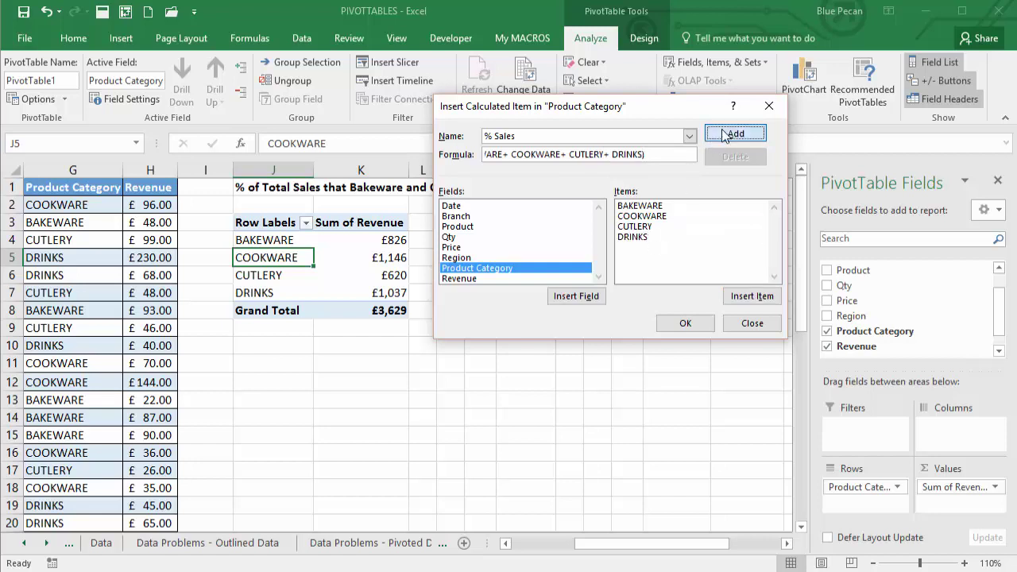
click(673, 324)
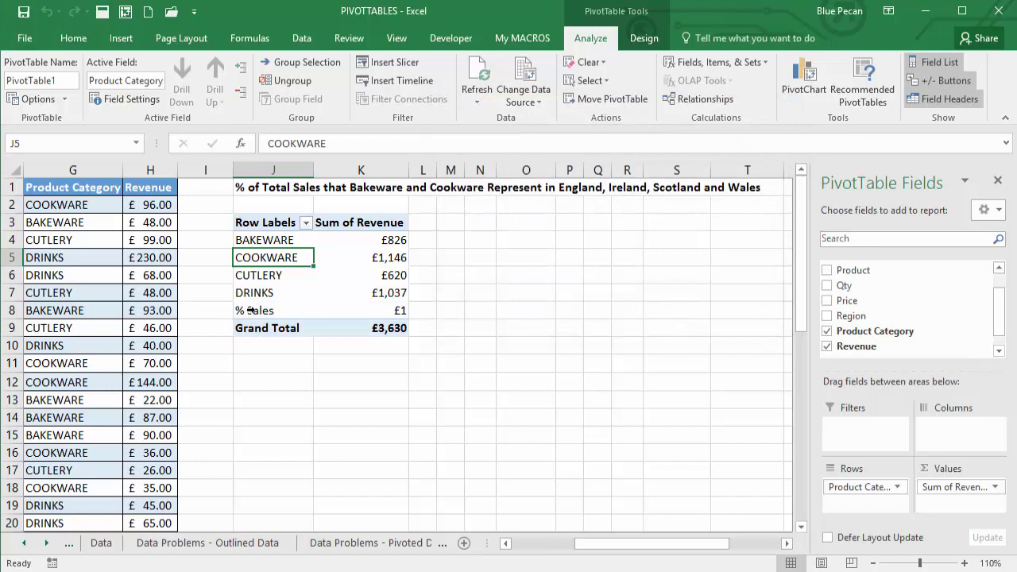
Try the Percentage number format on the values, then undo it since it changed all values
click(399, 311)
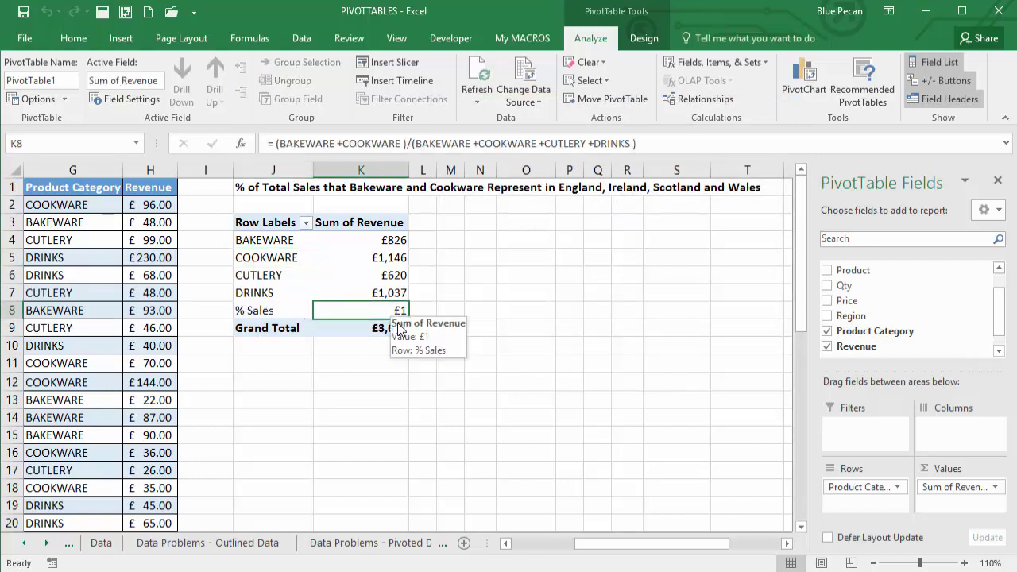
click(73, 39)
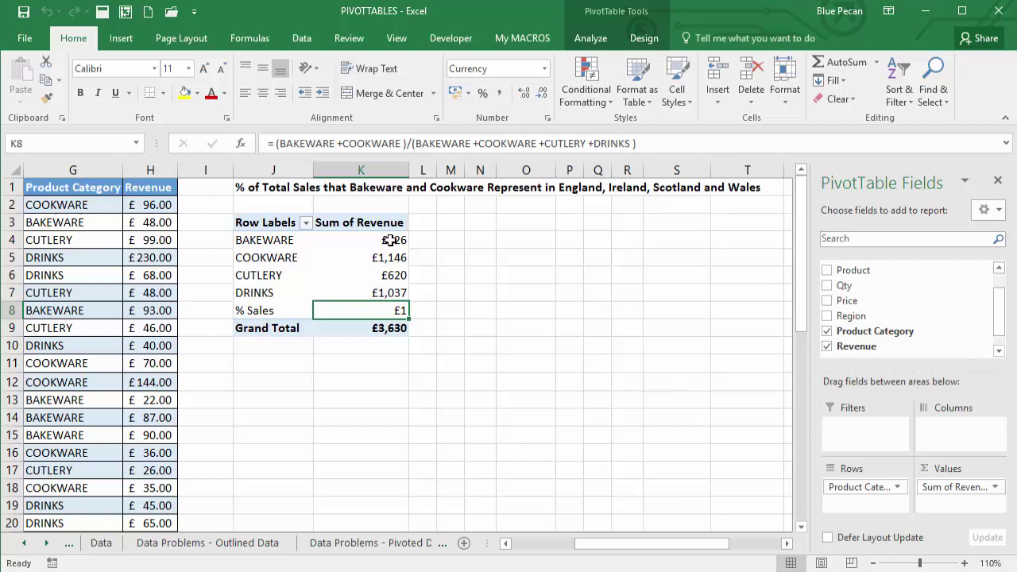
right_click(396, 311)
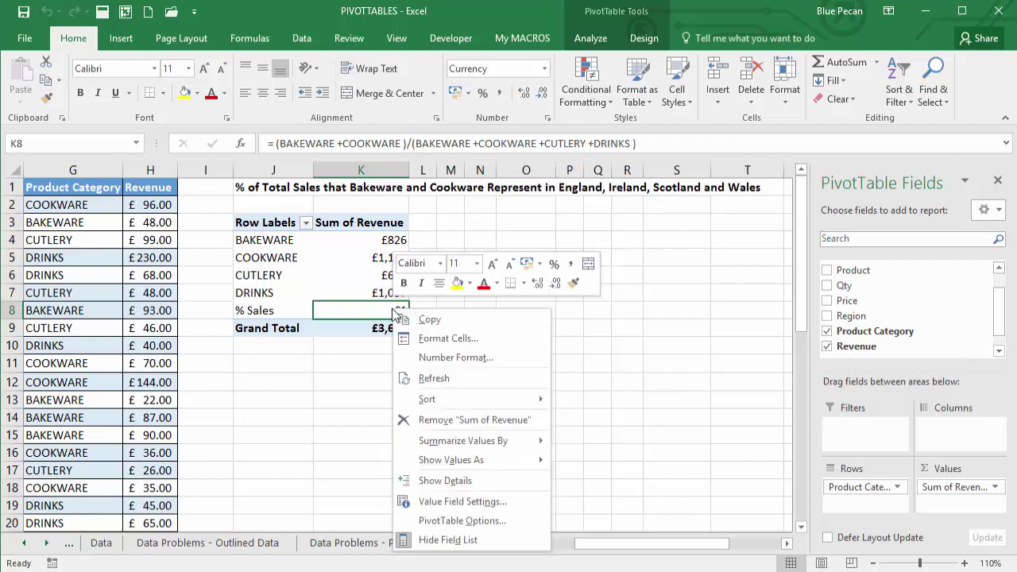
click(445, 357)
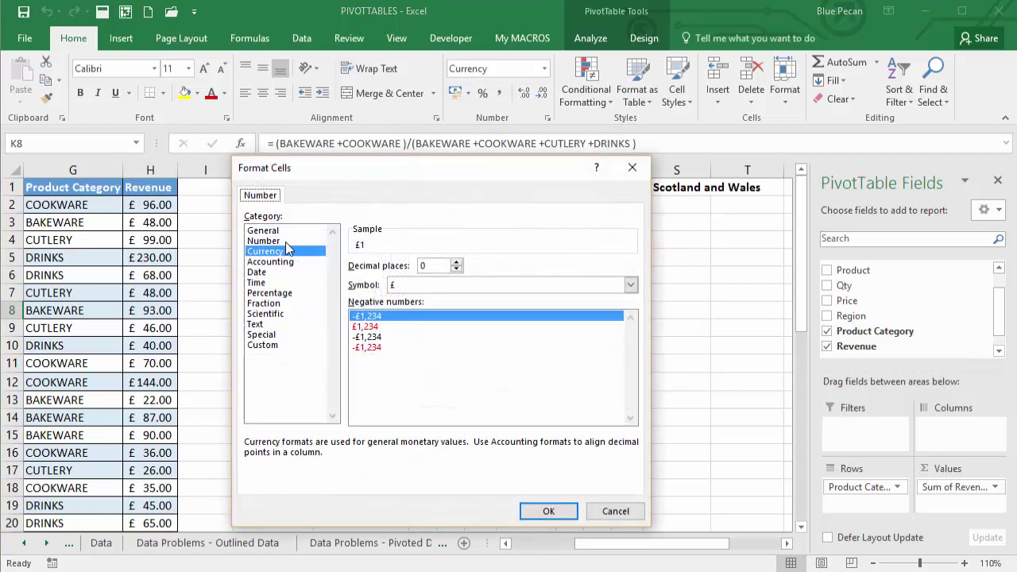
click(271, 292)
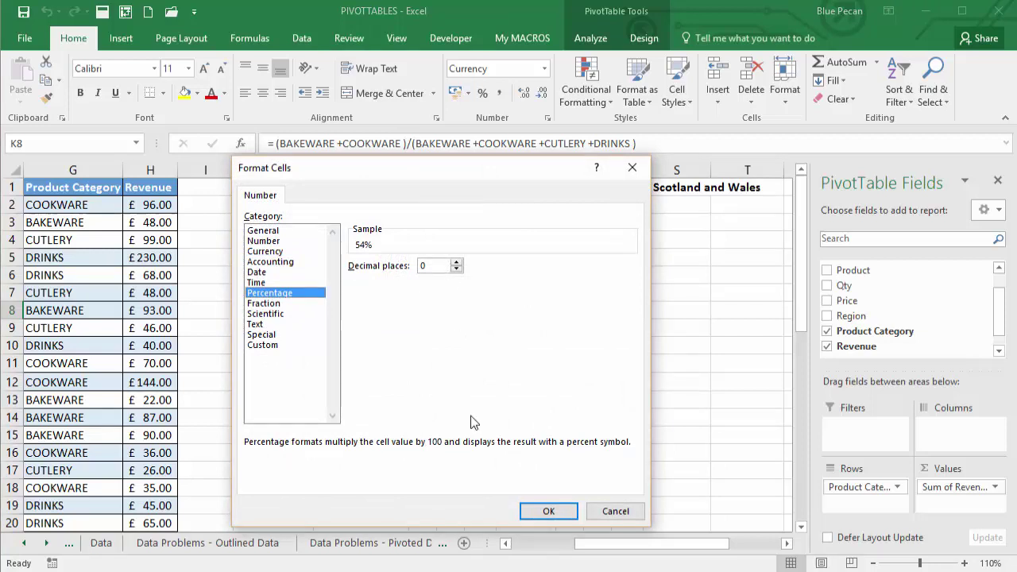
click(538, 511)
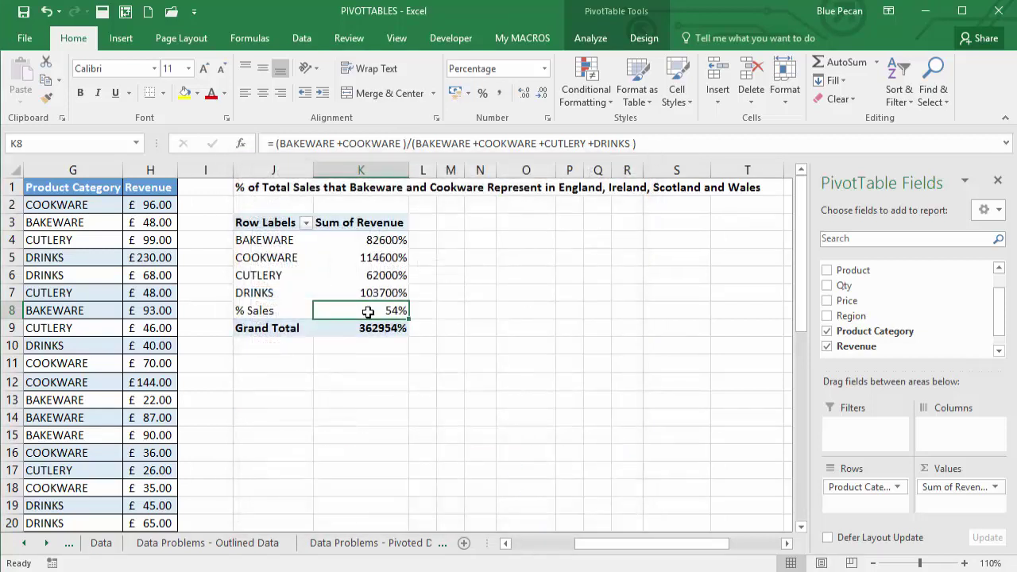
key(ctrl+z)
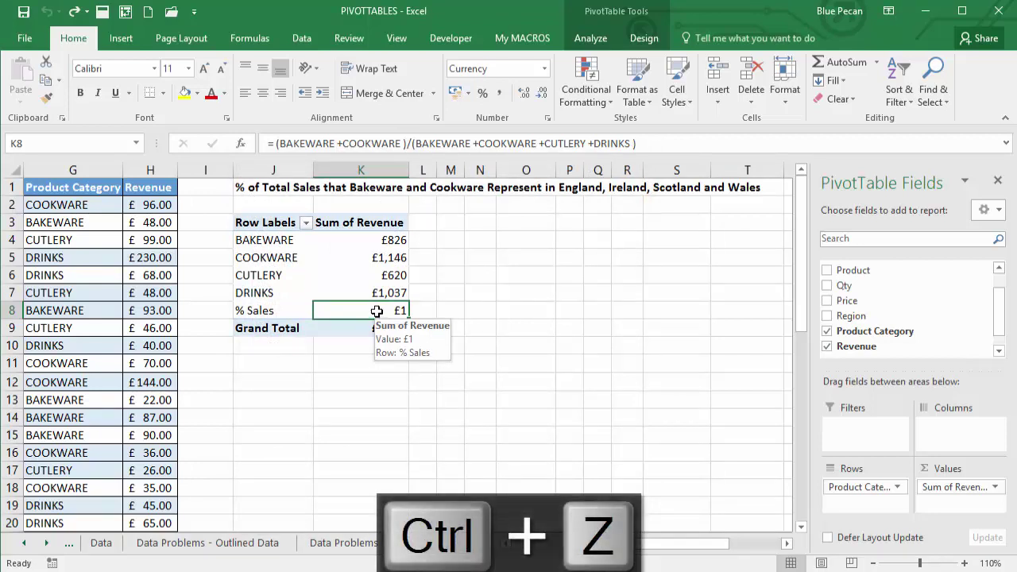
Apply Percent Style to cell K8 only, so % Sales shows 54%
click(482, 91)
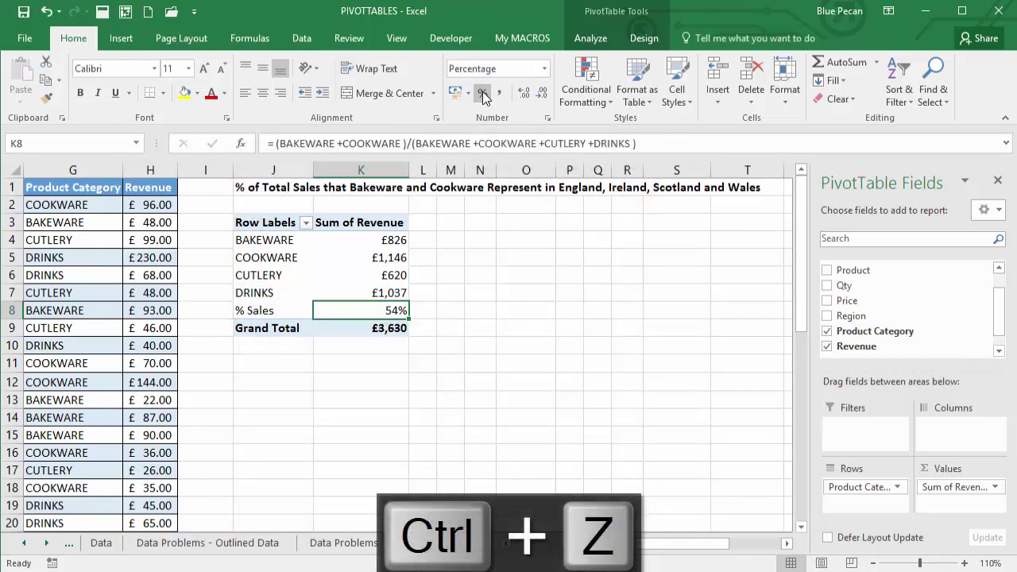
mouse_move(387, 314)
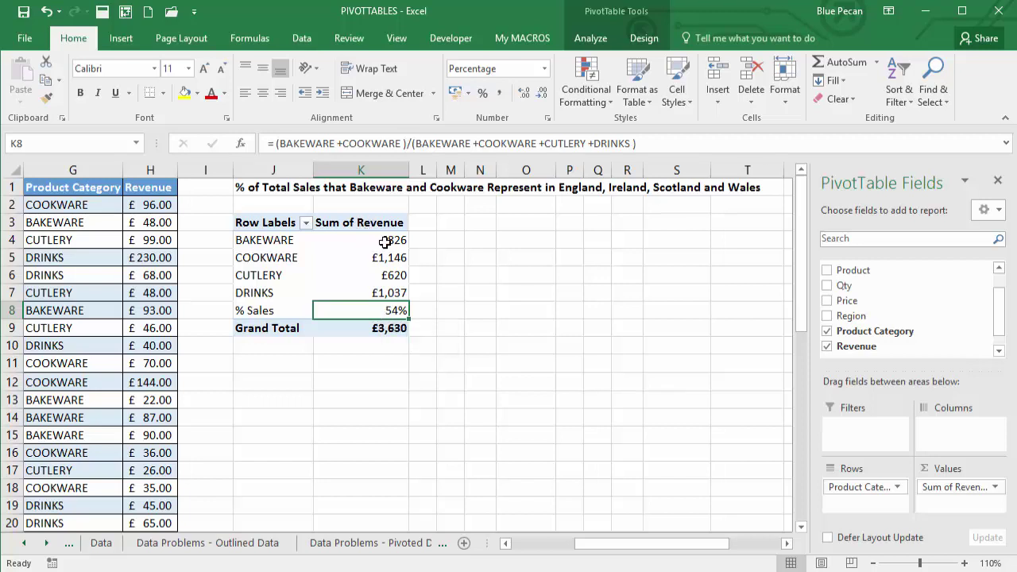
mouse_move(384, 239)
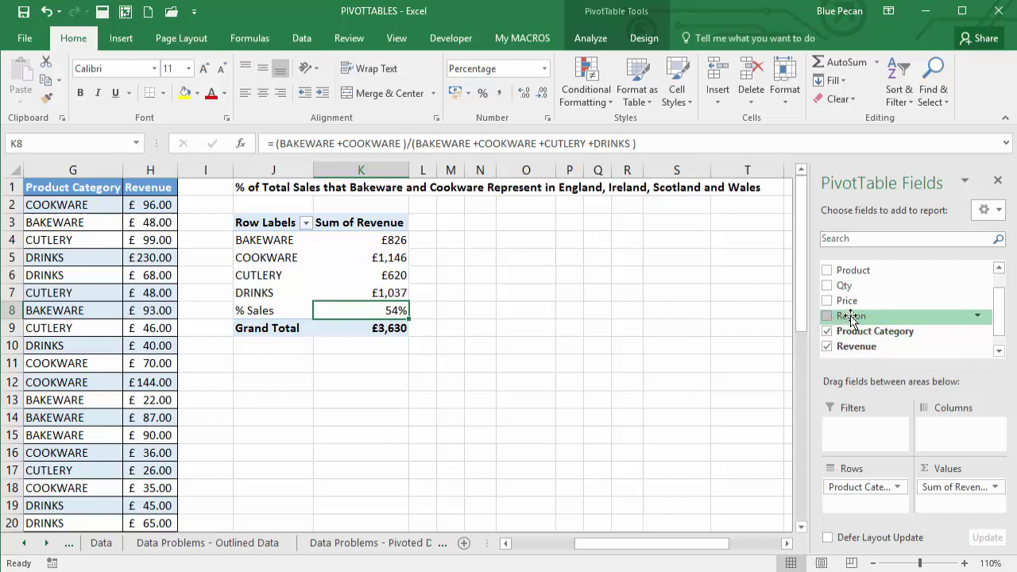
Add Region to Columns, giving per-region % Sales such as 41%, 24% and 84%
drag(850, 318, 940, 417)
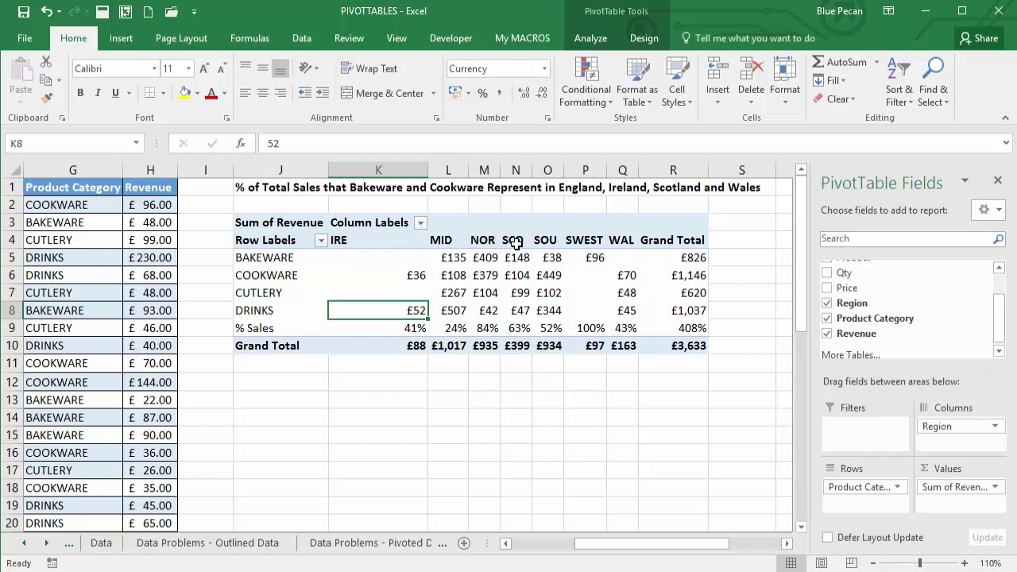
click(448, 242)
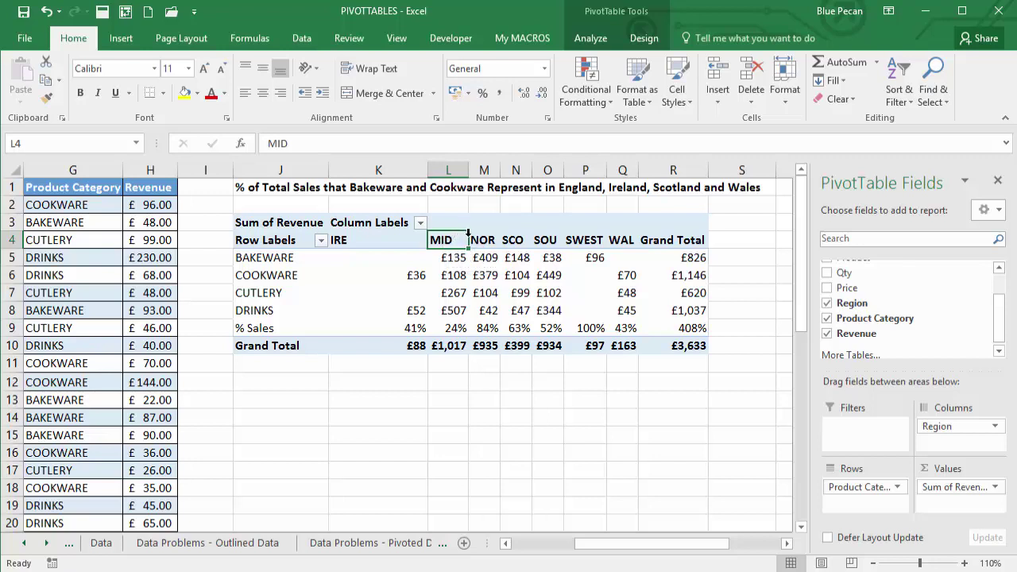
click(596, 40)
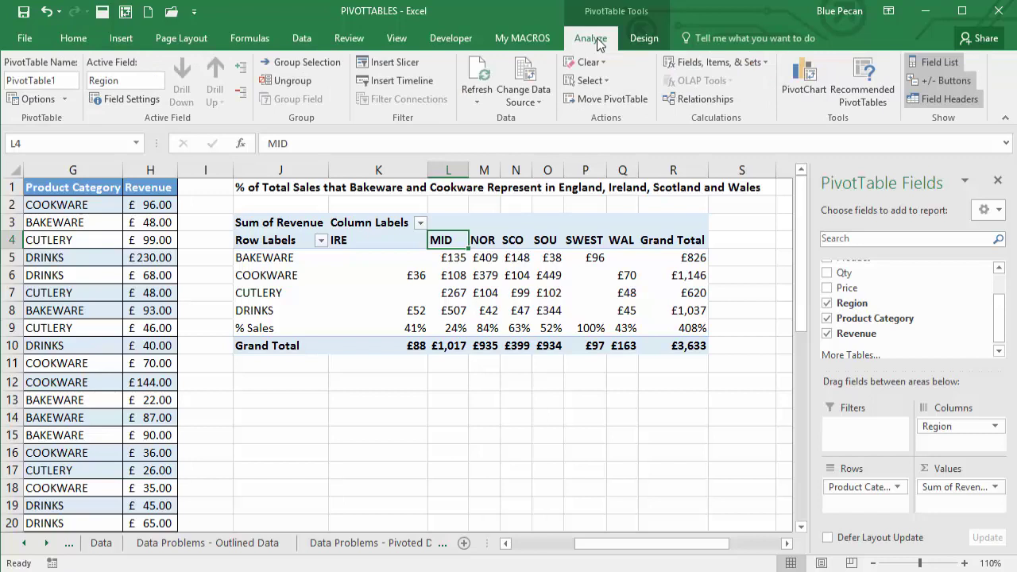
Start a new calculated item on the Region field and name it ENGLAND
click(702, 64)
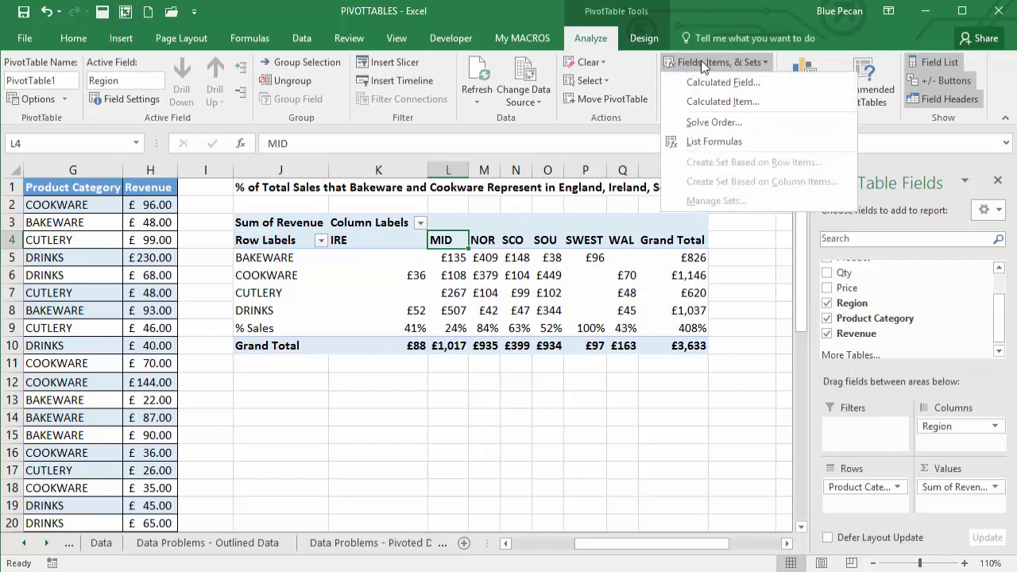
click(696, 106)
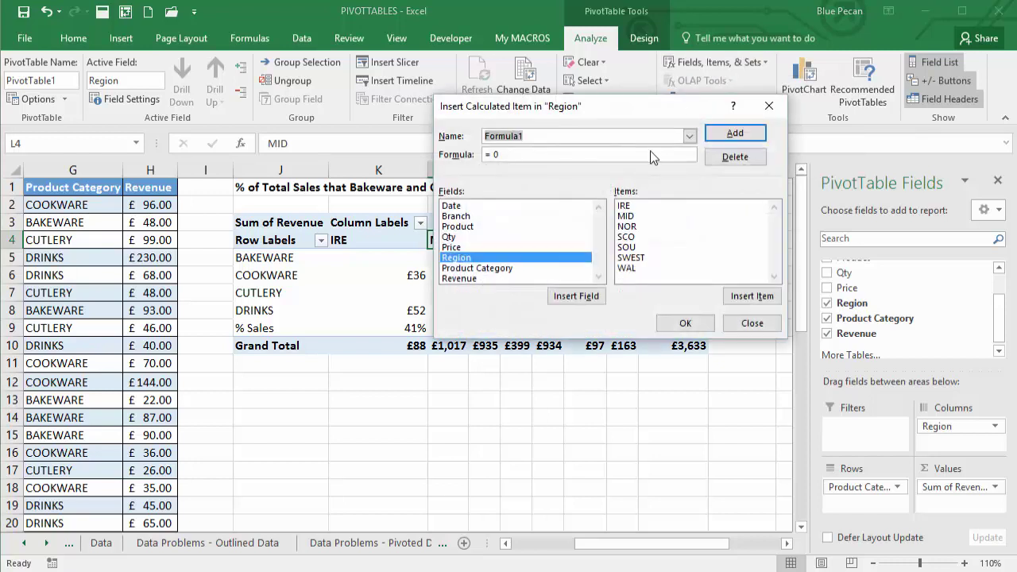
text(ENGLAND)
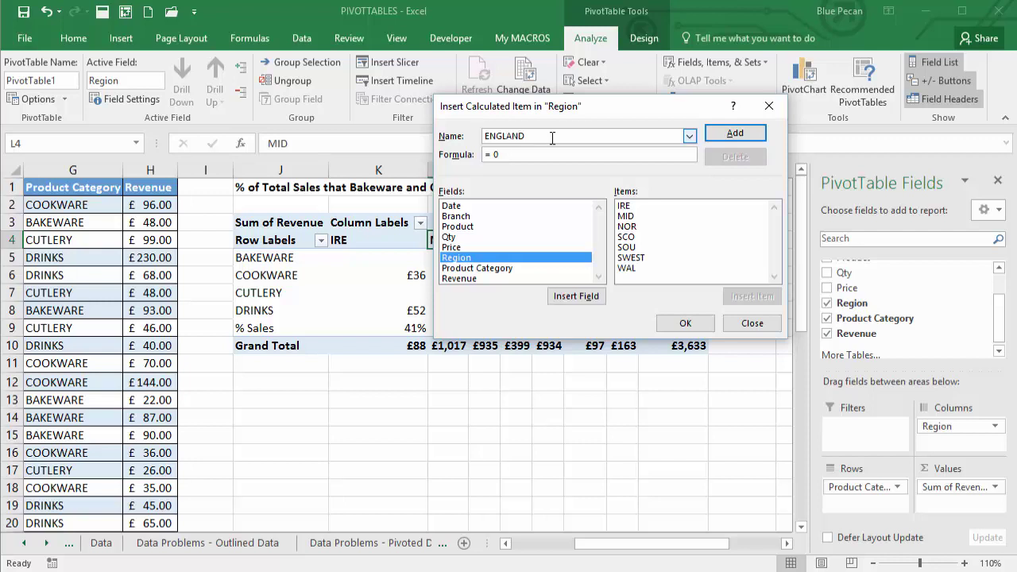
Build the formula =MID+NOR+SOU+SWEST and add the ENGLAND item, totalling £2,983
click(635, 216)
click(746, 298)
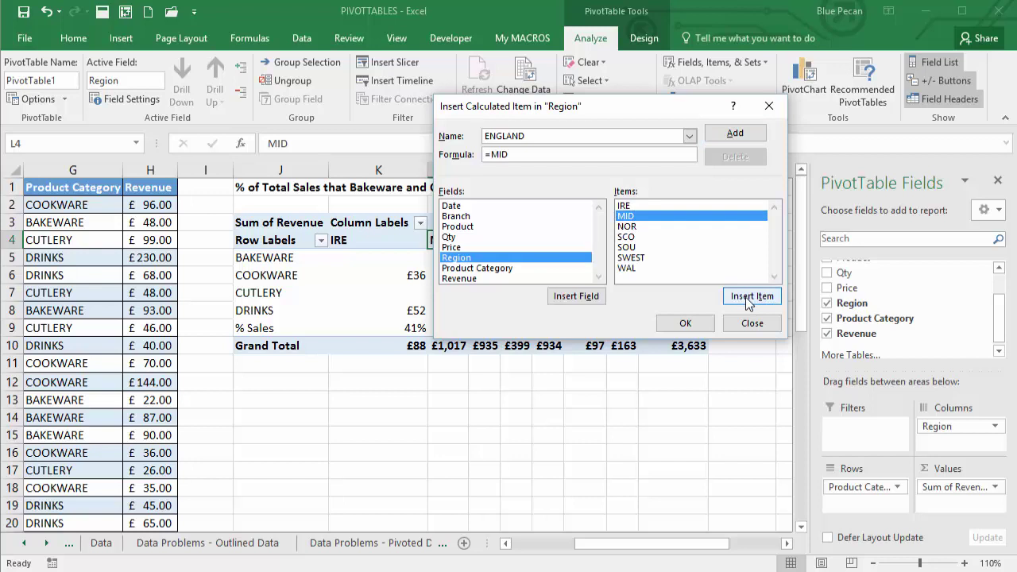
text(+)
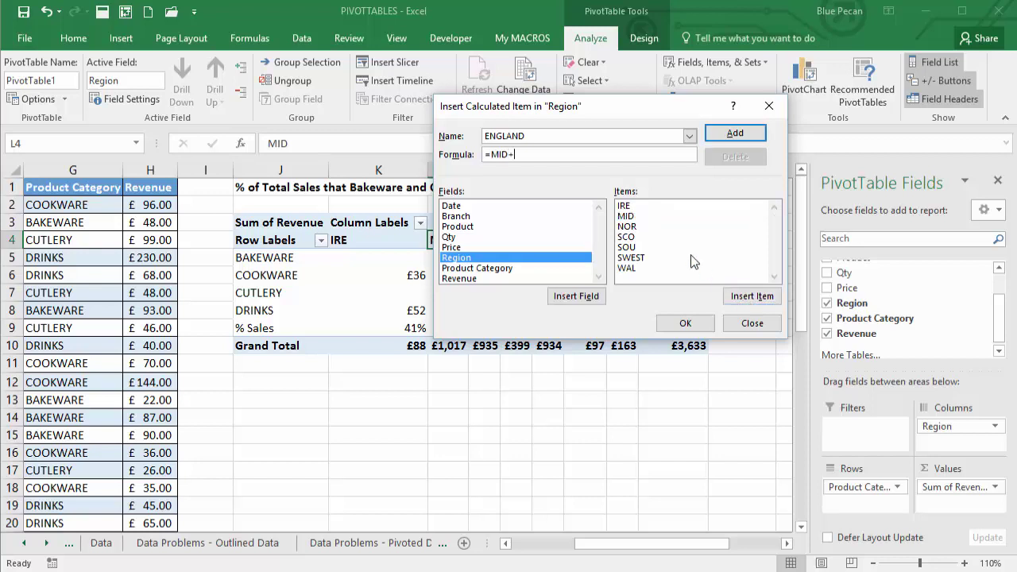
double_click(645, 229)
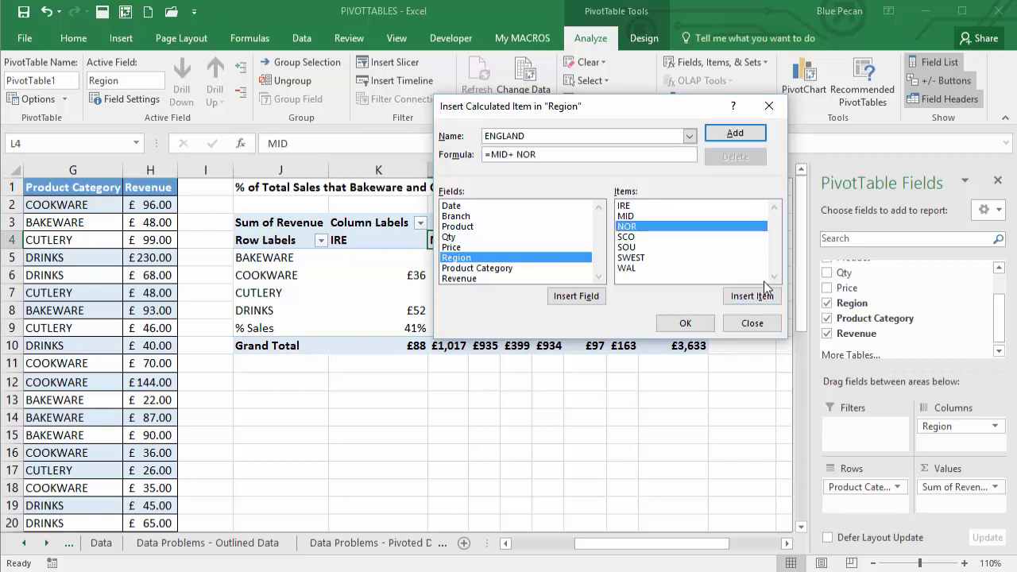
text(+)
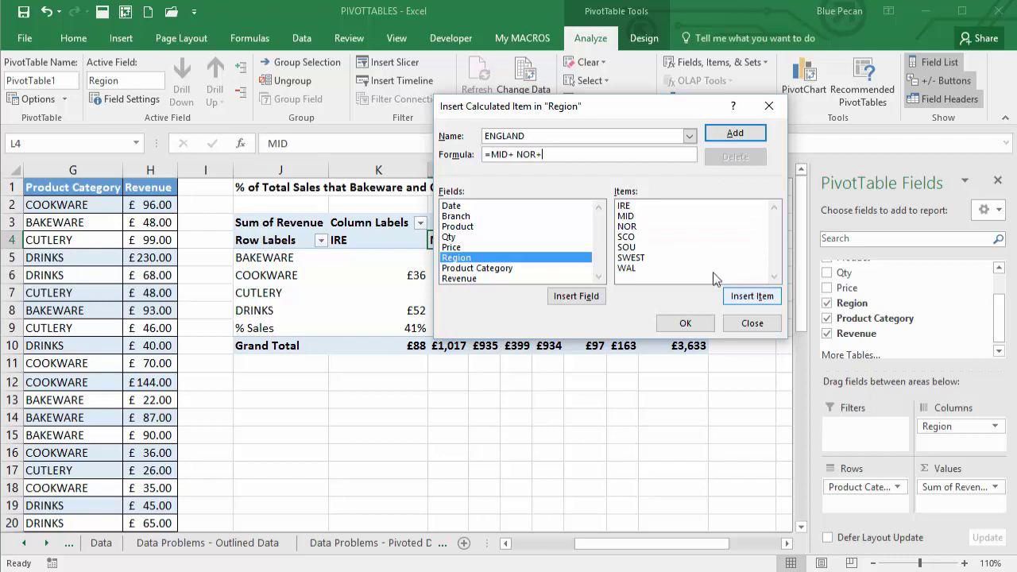
double_click(640, 247)
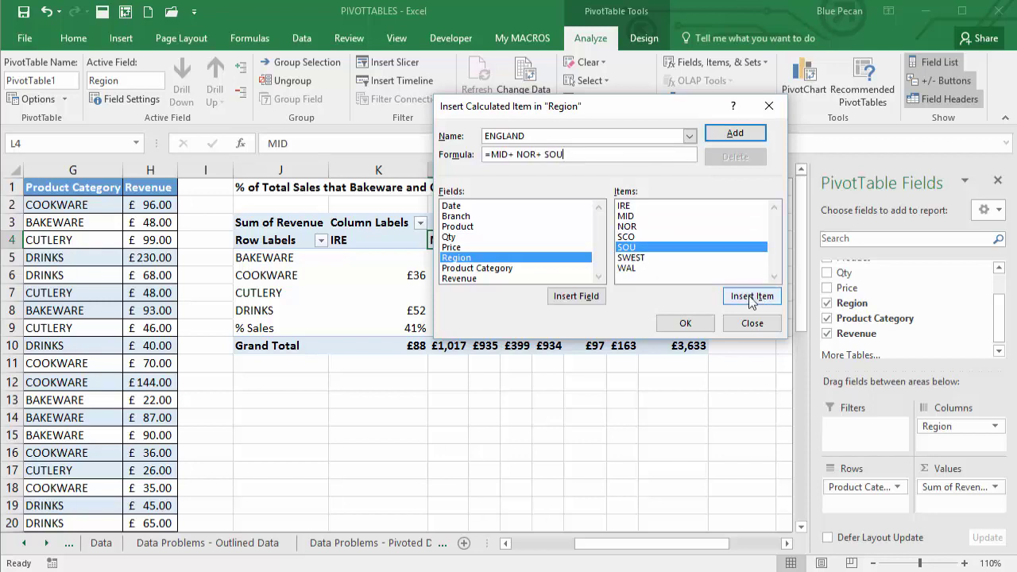
text(+)
click(639, 259)
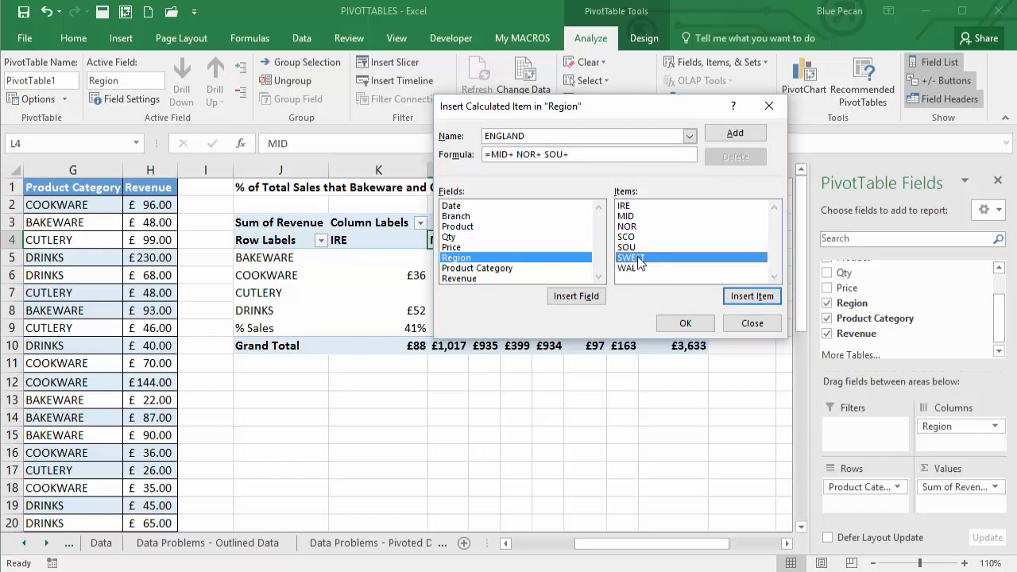
double_click(638, 259)
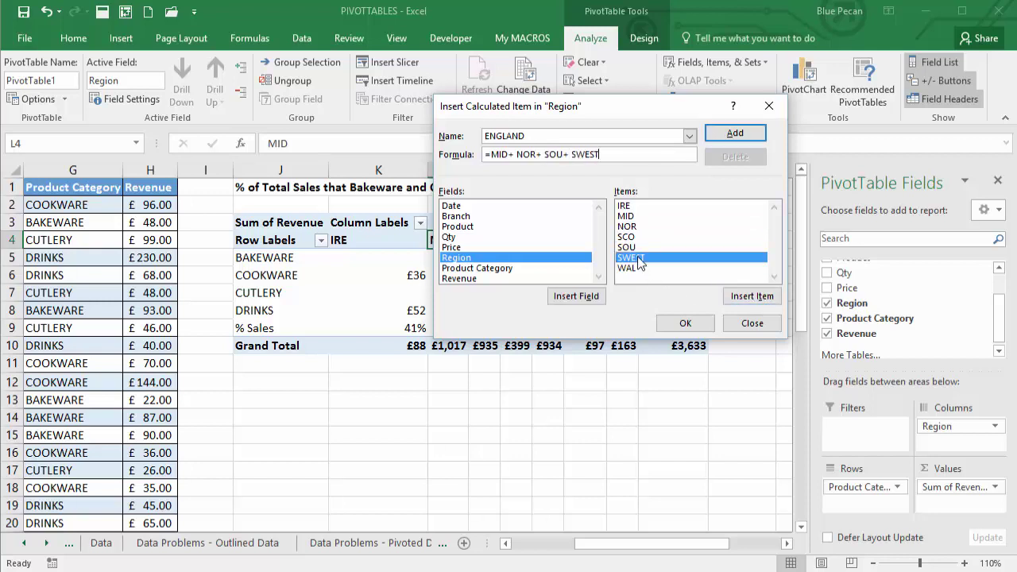
click(737, 135)
click(686, 321)
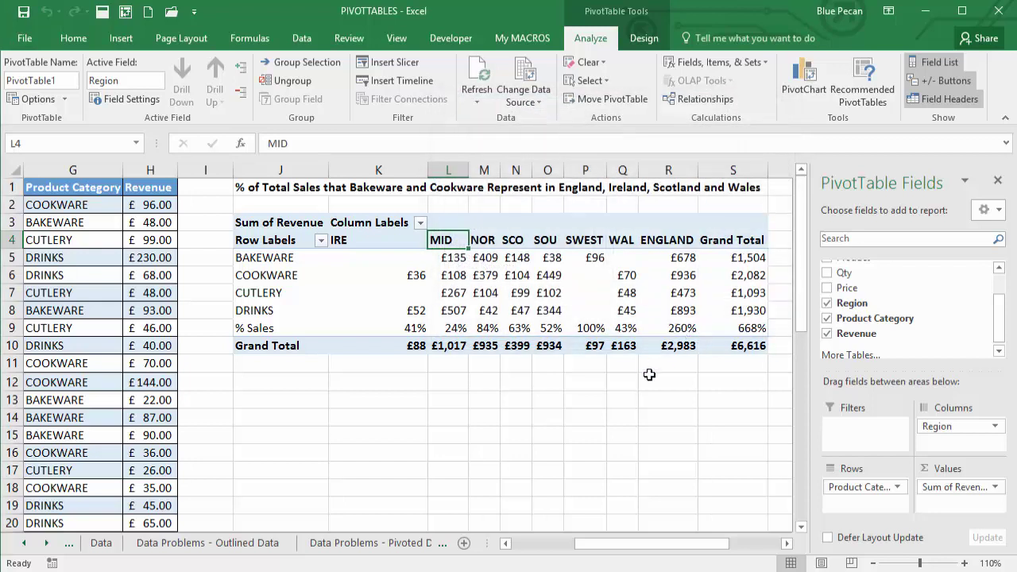
Filter out MID, NOR, SOU and SWEST, leaving IRE, SCO, WAL and ENGLAND columns
click(421, 224)
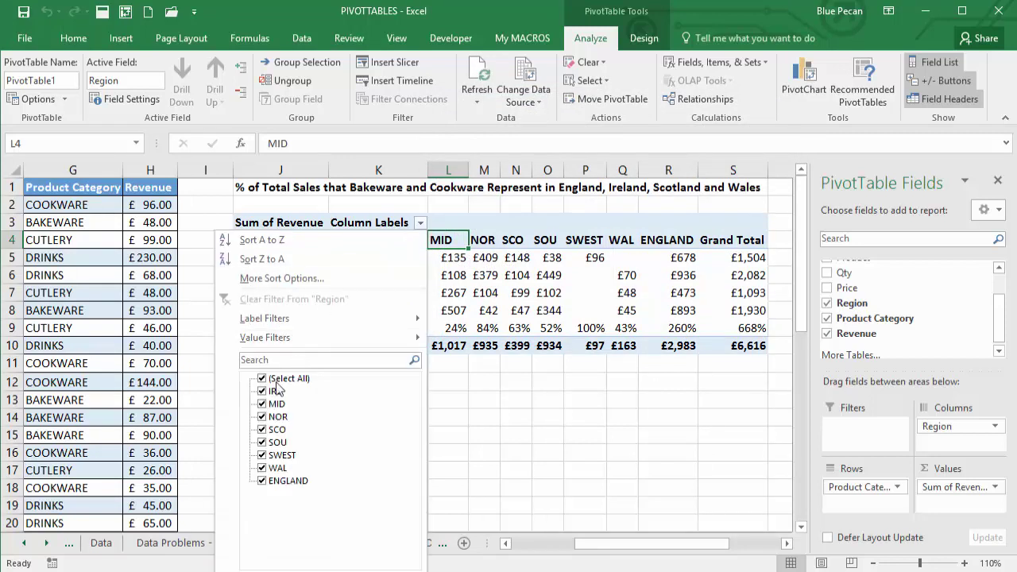
click(263, 404)
click(262, 417)
click(262, 430)
click(262, 430)
click(262, 443)
click(262, 456)
key(Return)
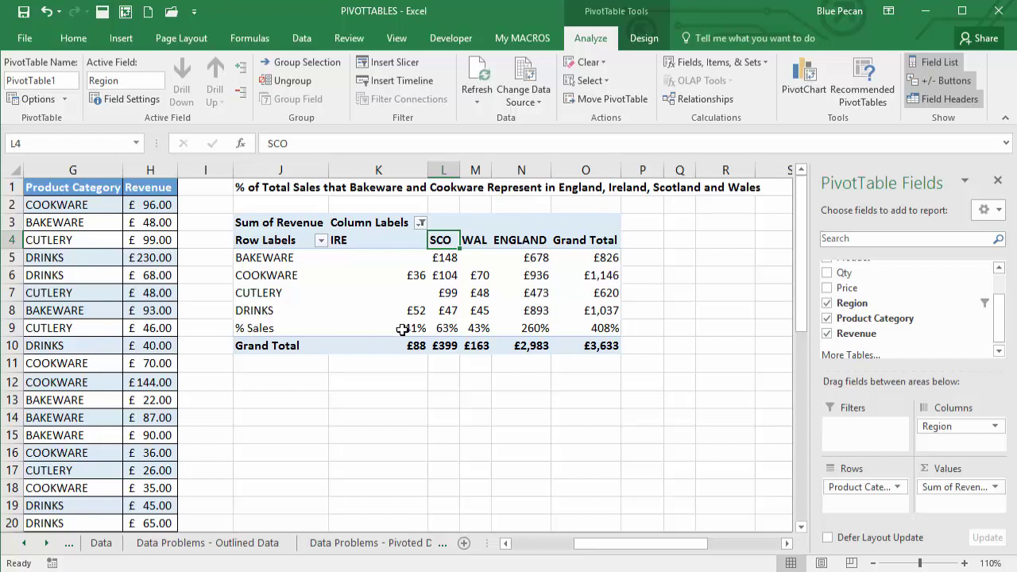
click(533, 329)
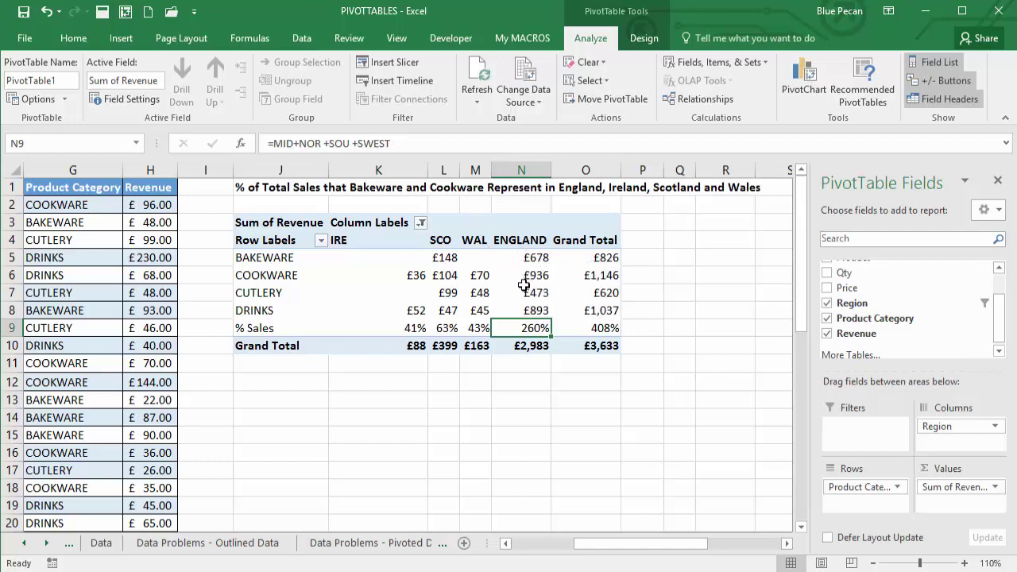
mouse_move(530, 331)
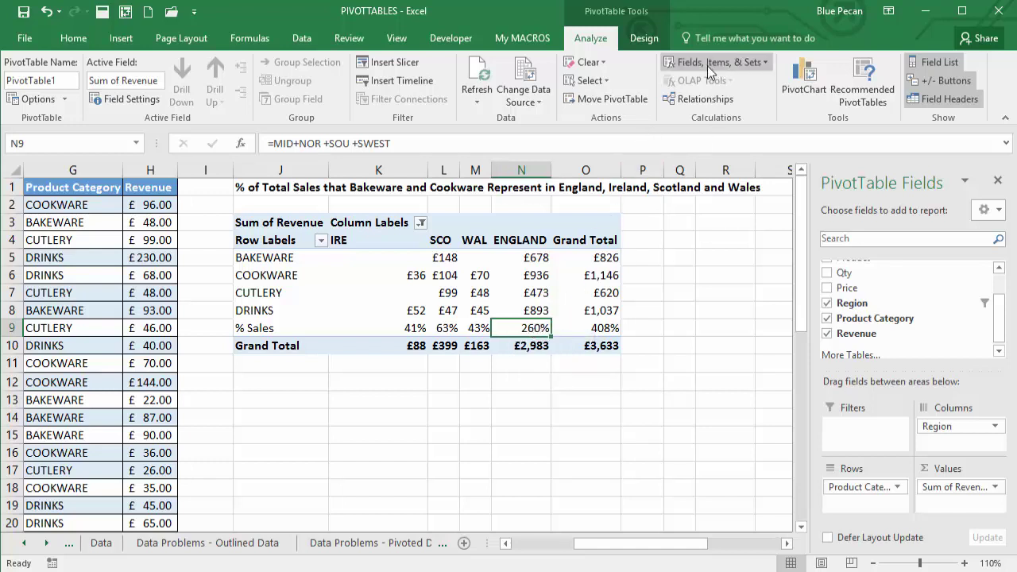
In Solve Order, move the % Sales formula below ENGLAND so ENGLAND shows 54%
click(763, 62)
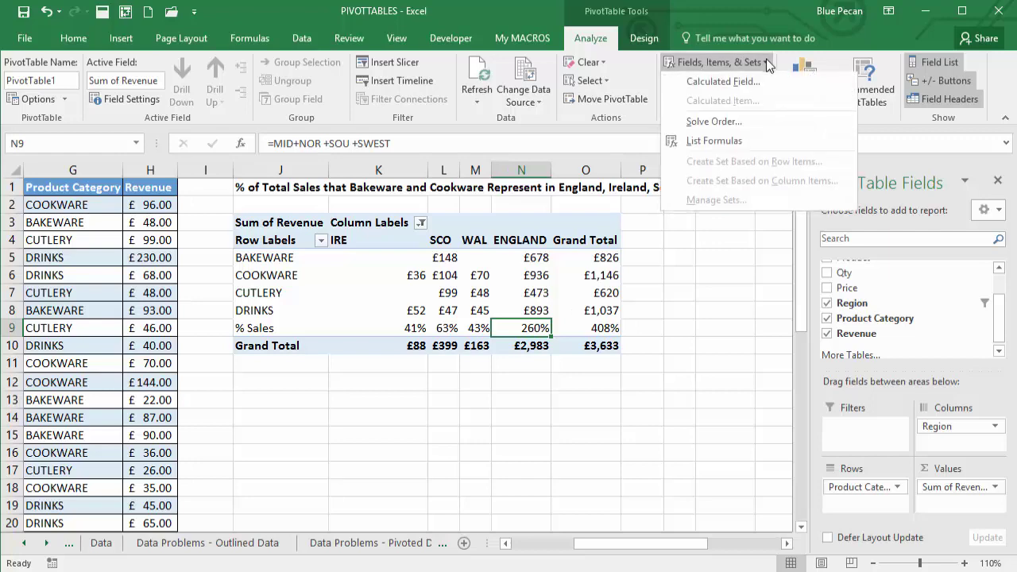
click(711, 124)
drag(595, 116, 742, 81)
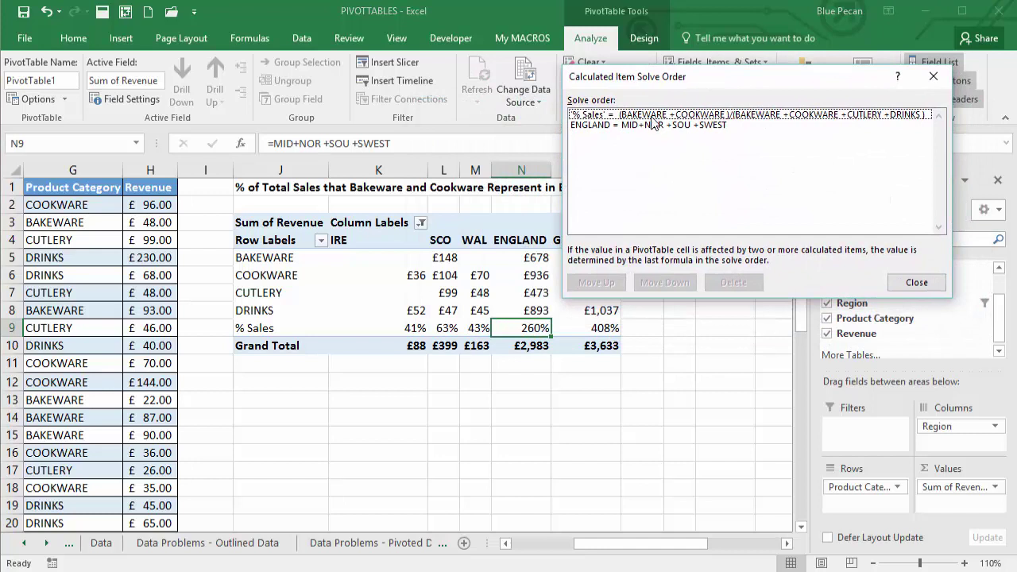
click(602, 127)
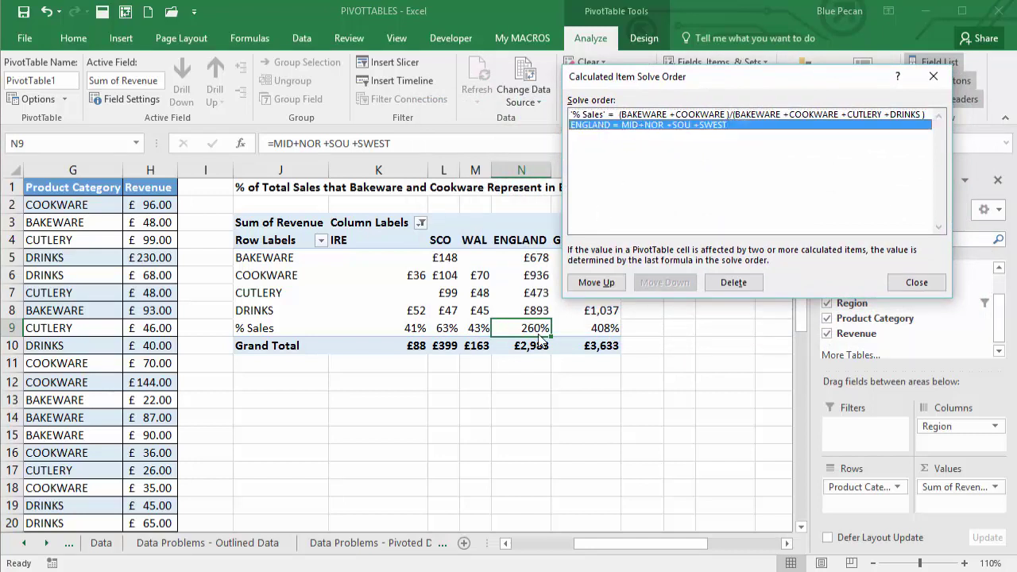
click(622, 115)
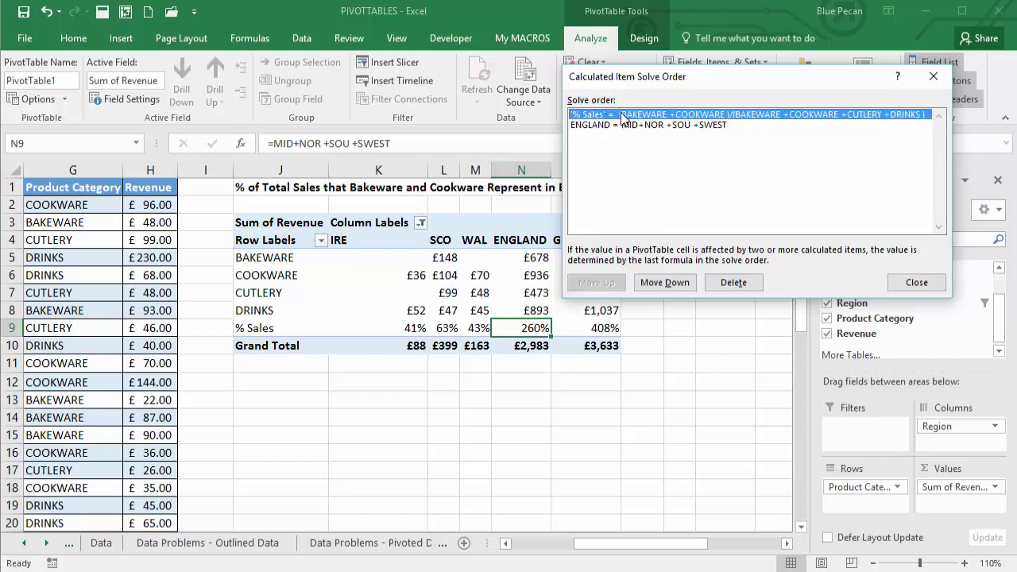
click(658, 285)
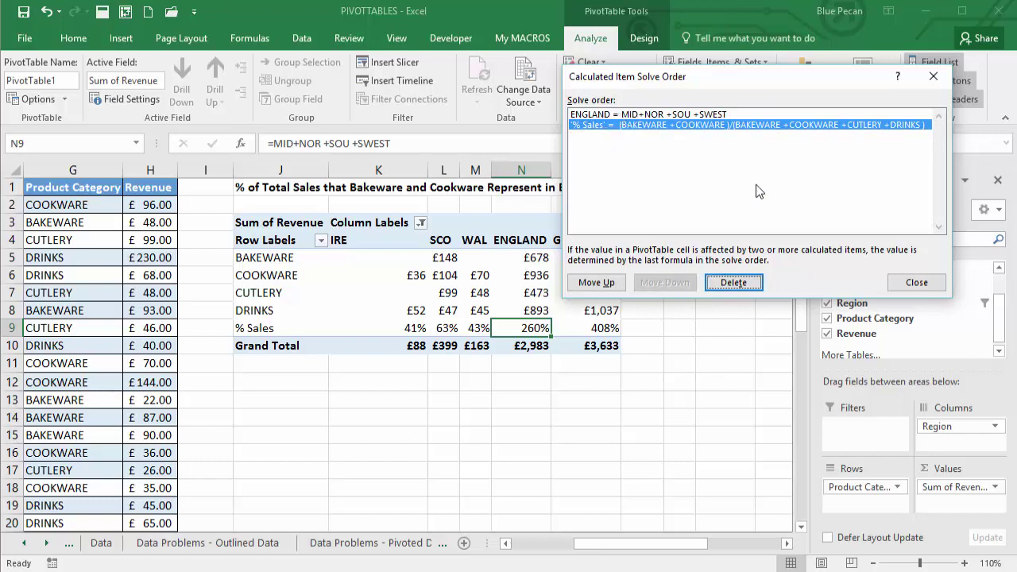
click(916, 282)
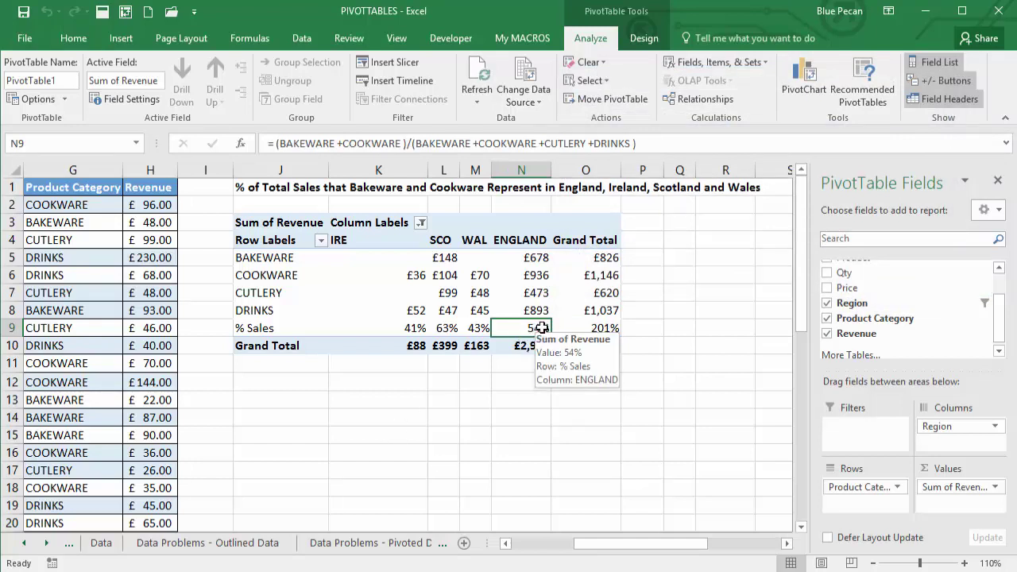
Select Ireland's % Sales value in K9 and open the Fields, Items & Sets list
click(404, 330)
mouse_move(404, 330)
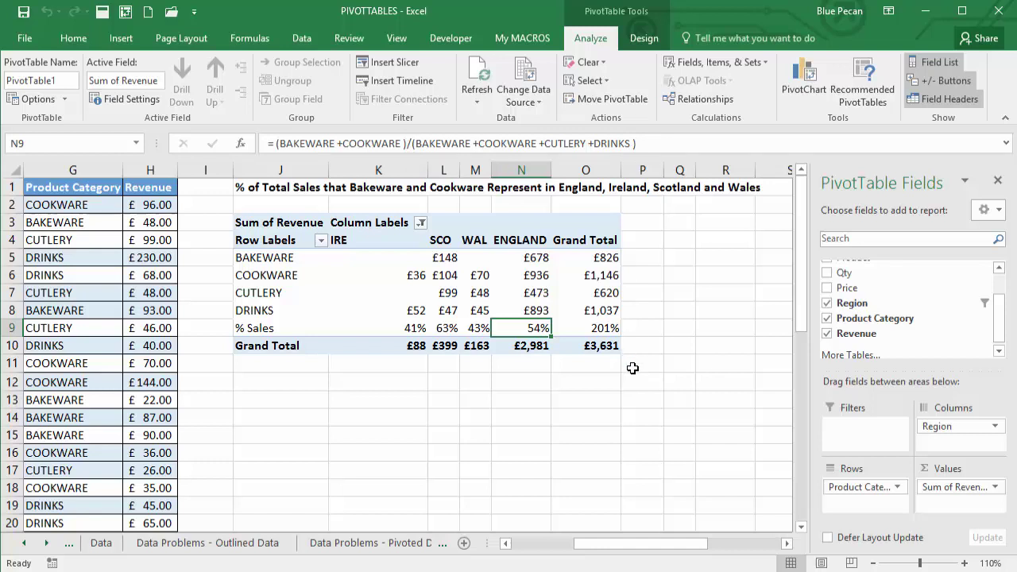
click(767, 63)
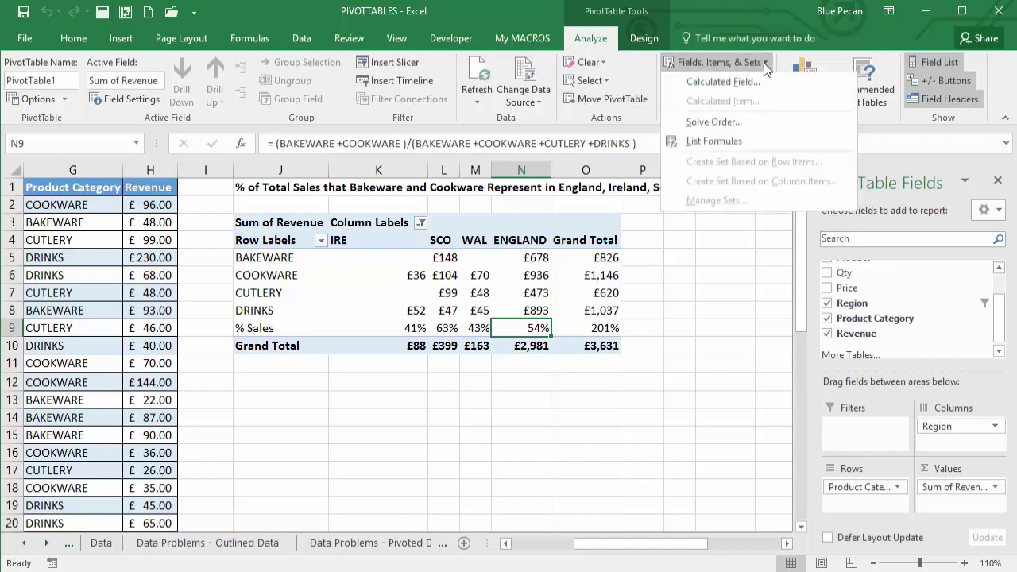